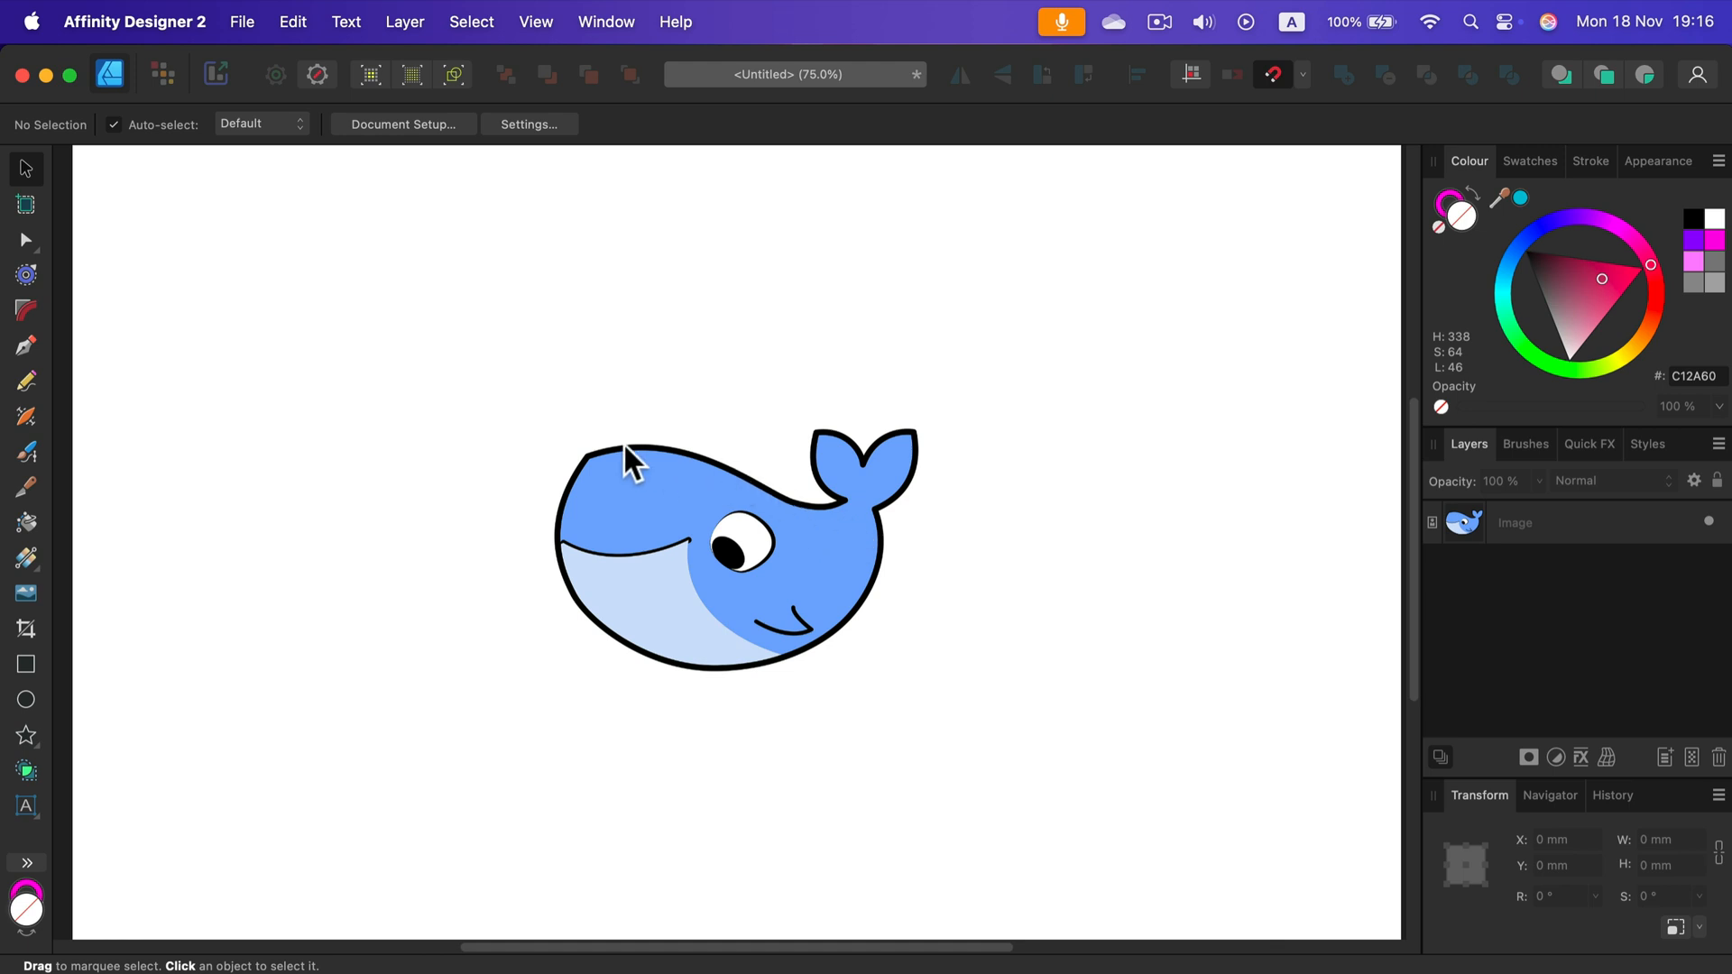
Trace the whale's body outline as a new Pen curve starting near the tail
{"action": "left_click", "coordinate": [28, 346]}
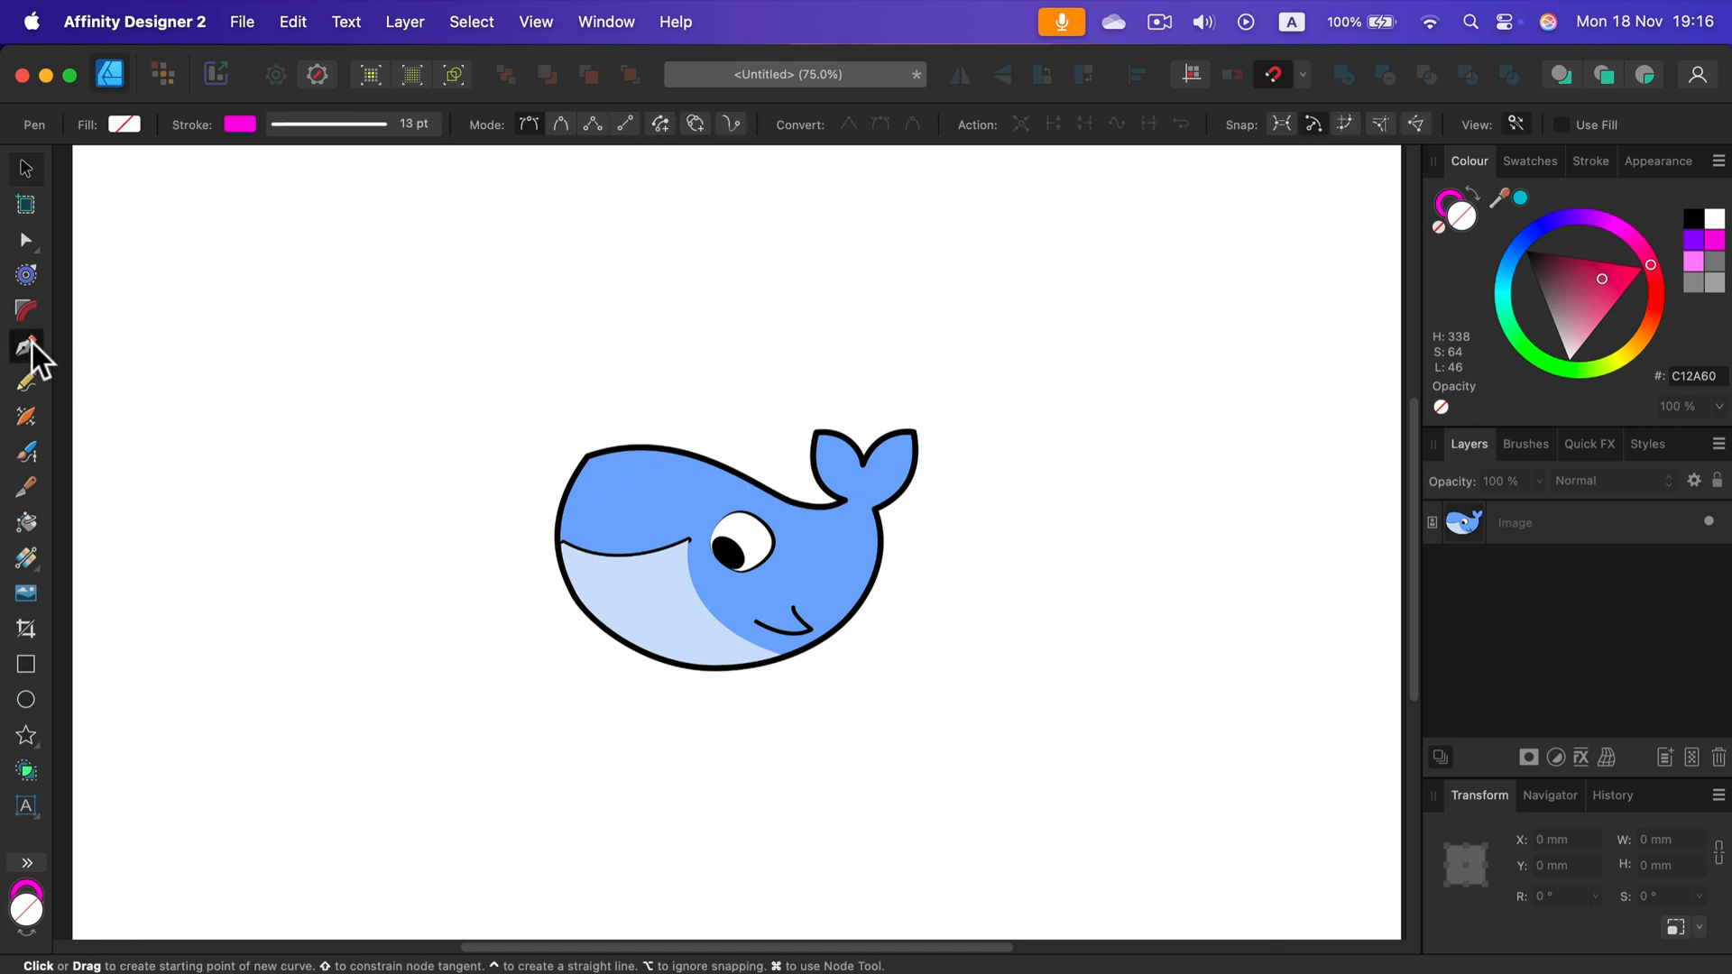
{"action": "left_click", "coordinate": [846, 501]}
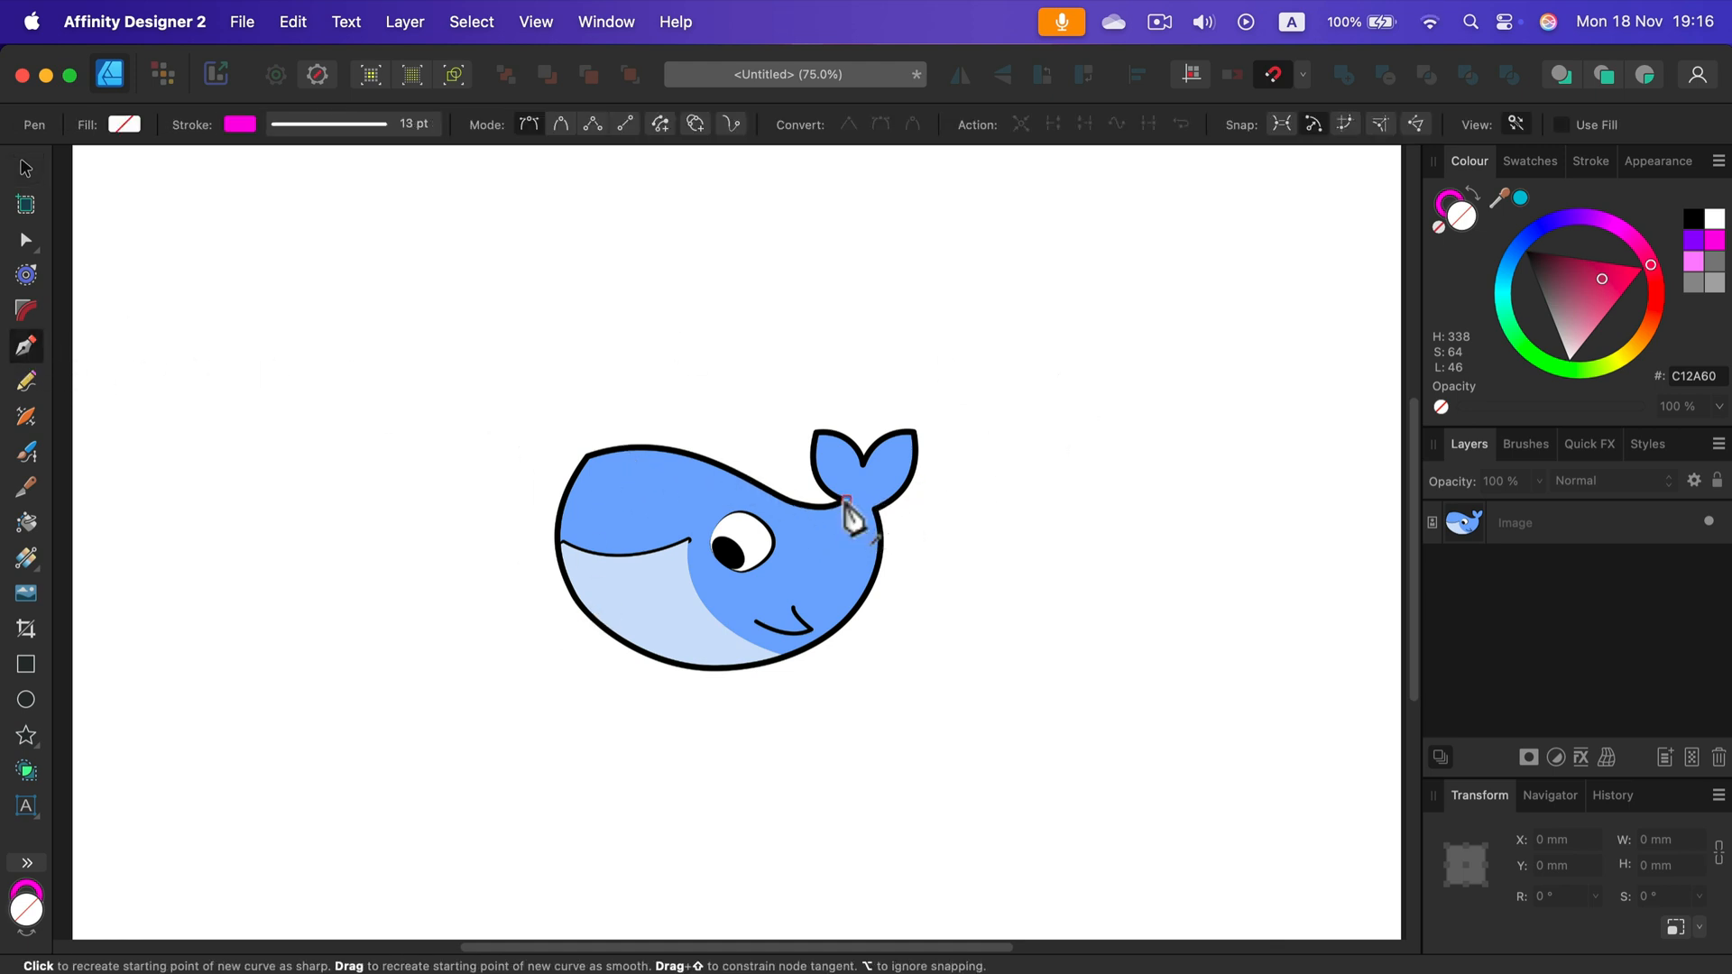
{"action": "left_click_drag", "start_coordinate": [751, 476], "coordinate": [701, 463]}
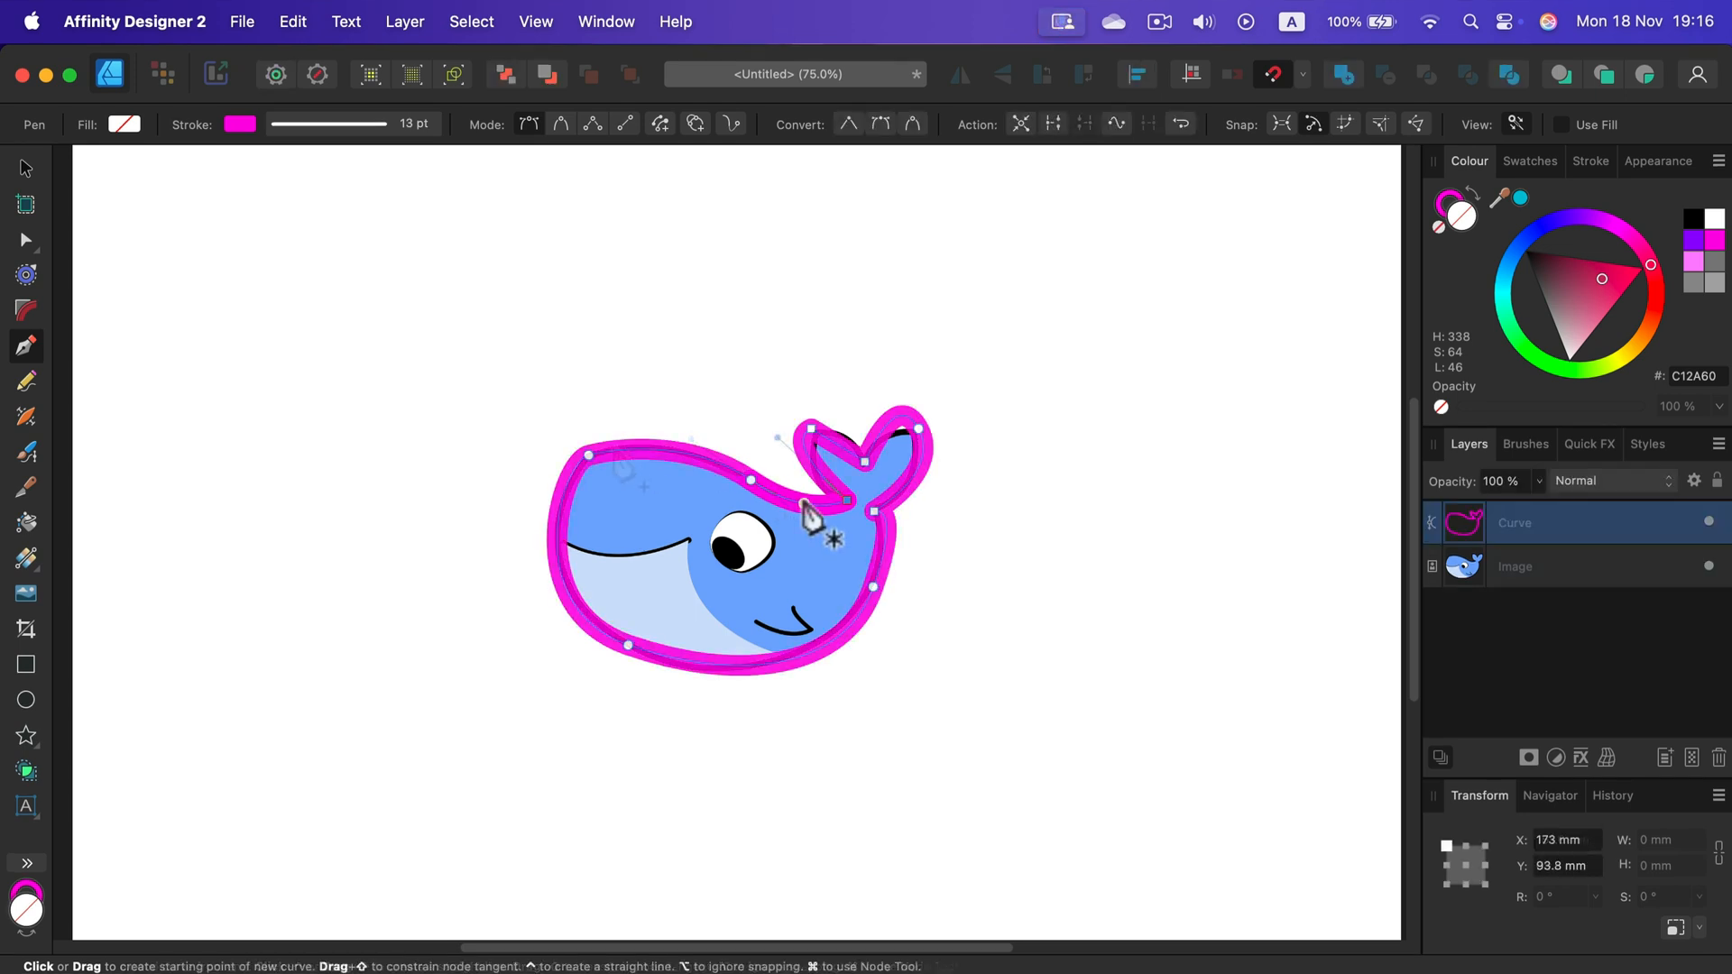
Give the traced curve a black stroke thinned from 13 pt to about 4.5 pt
{"action": "left_click", "coordinate": [1450, 199]}
{"action": "left_click", "coordinate": [1595, 256]}
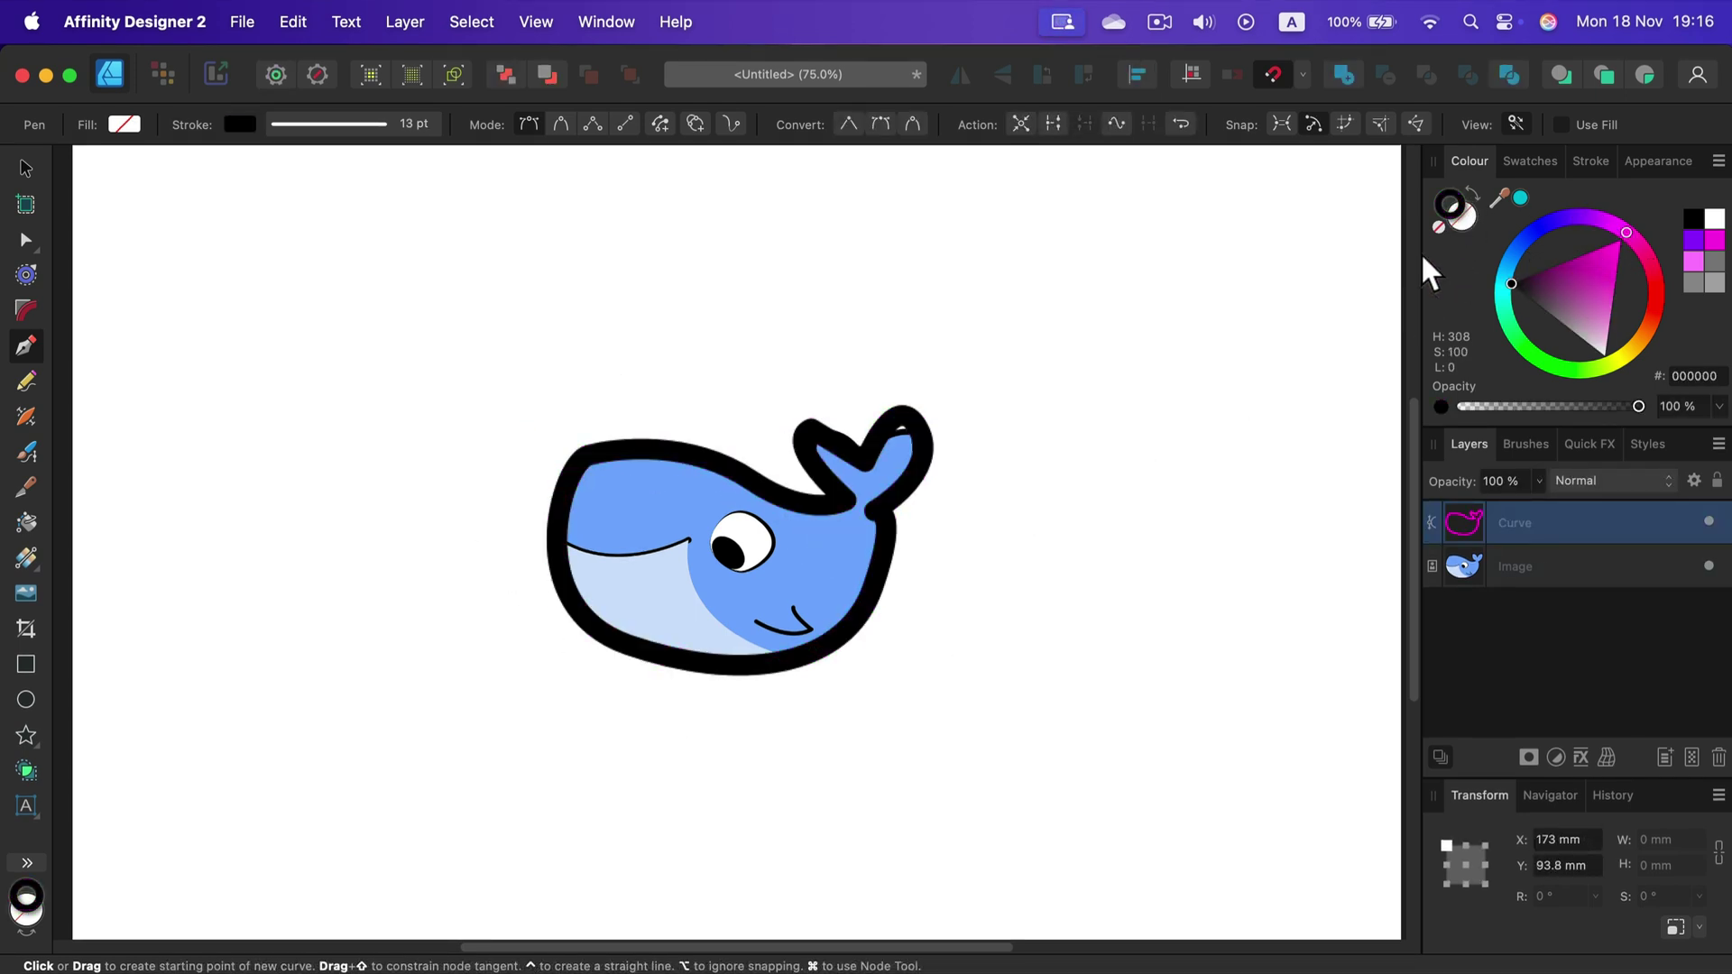
{"action": "left_click", "coordinate": [1589, 162]}
{"action": "left_click_drag", "start_coordinate": [1569, 232], "coordinate": [1521, 231]}
{"action": "left_click", "coordinate": [1471, 160]}
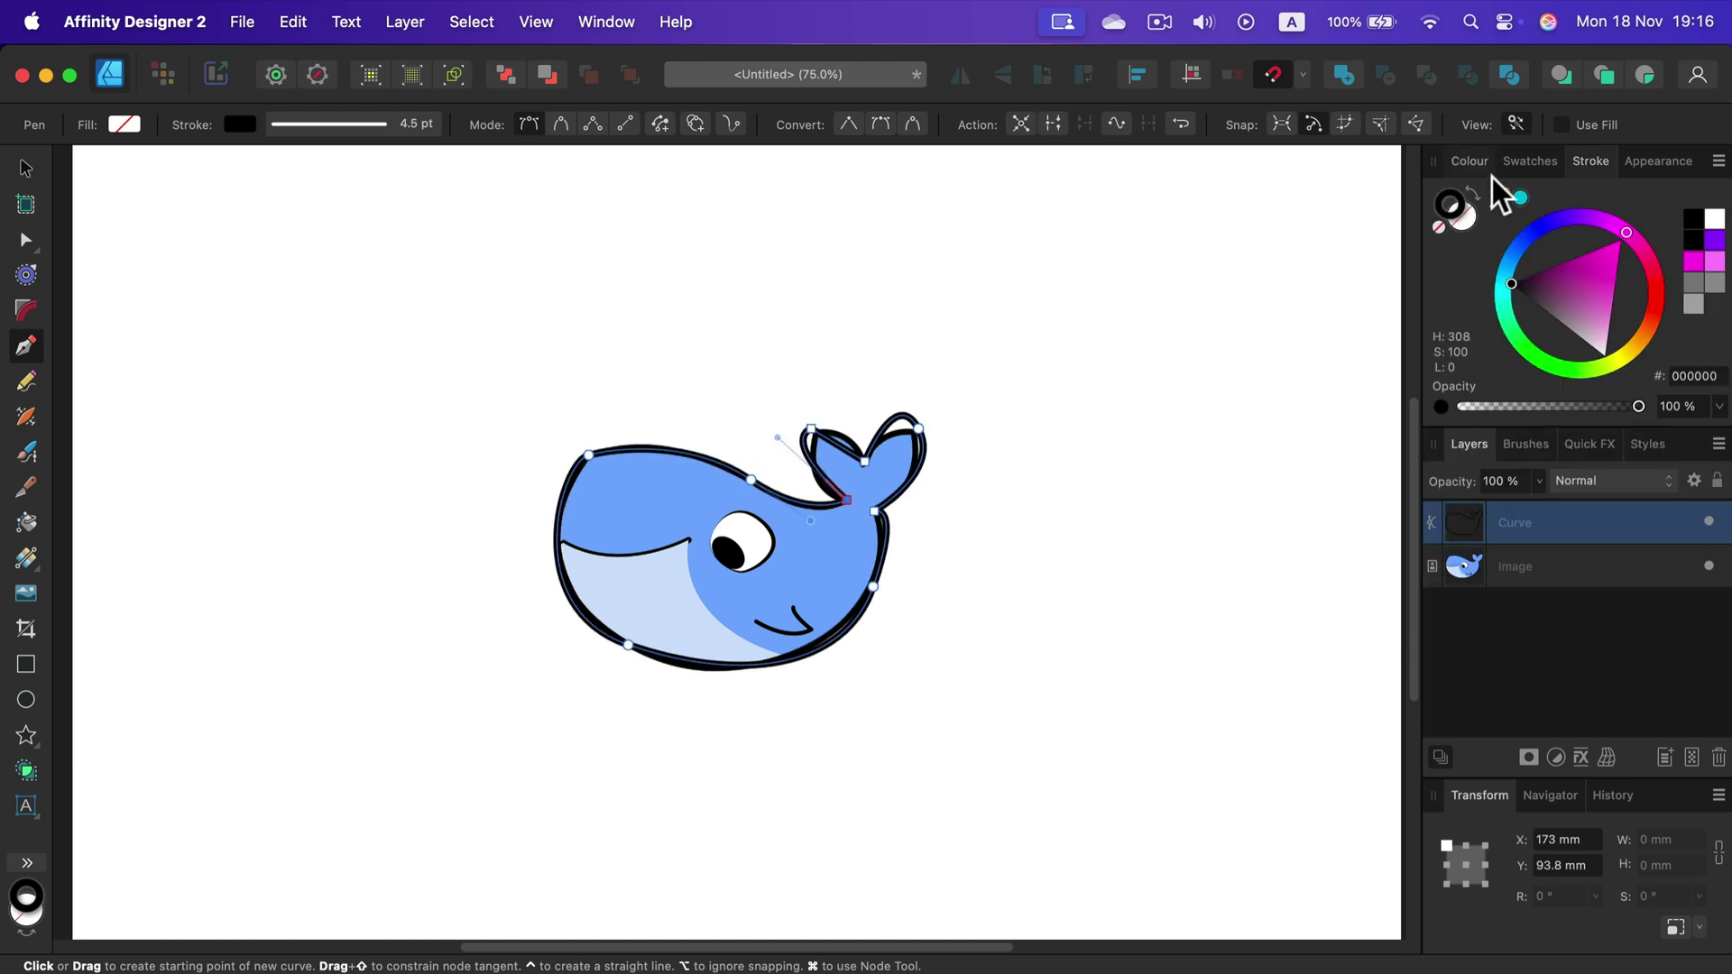
Fill the traced curve with blue sampled from the whale picture
{"action": "left_click", "coordinate": [1462, 220]}
{"action": "left_click_drag", "start_coordinate": [1498, 200], "coordinate": [866, 468]}
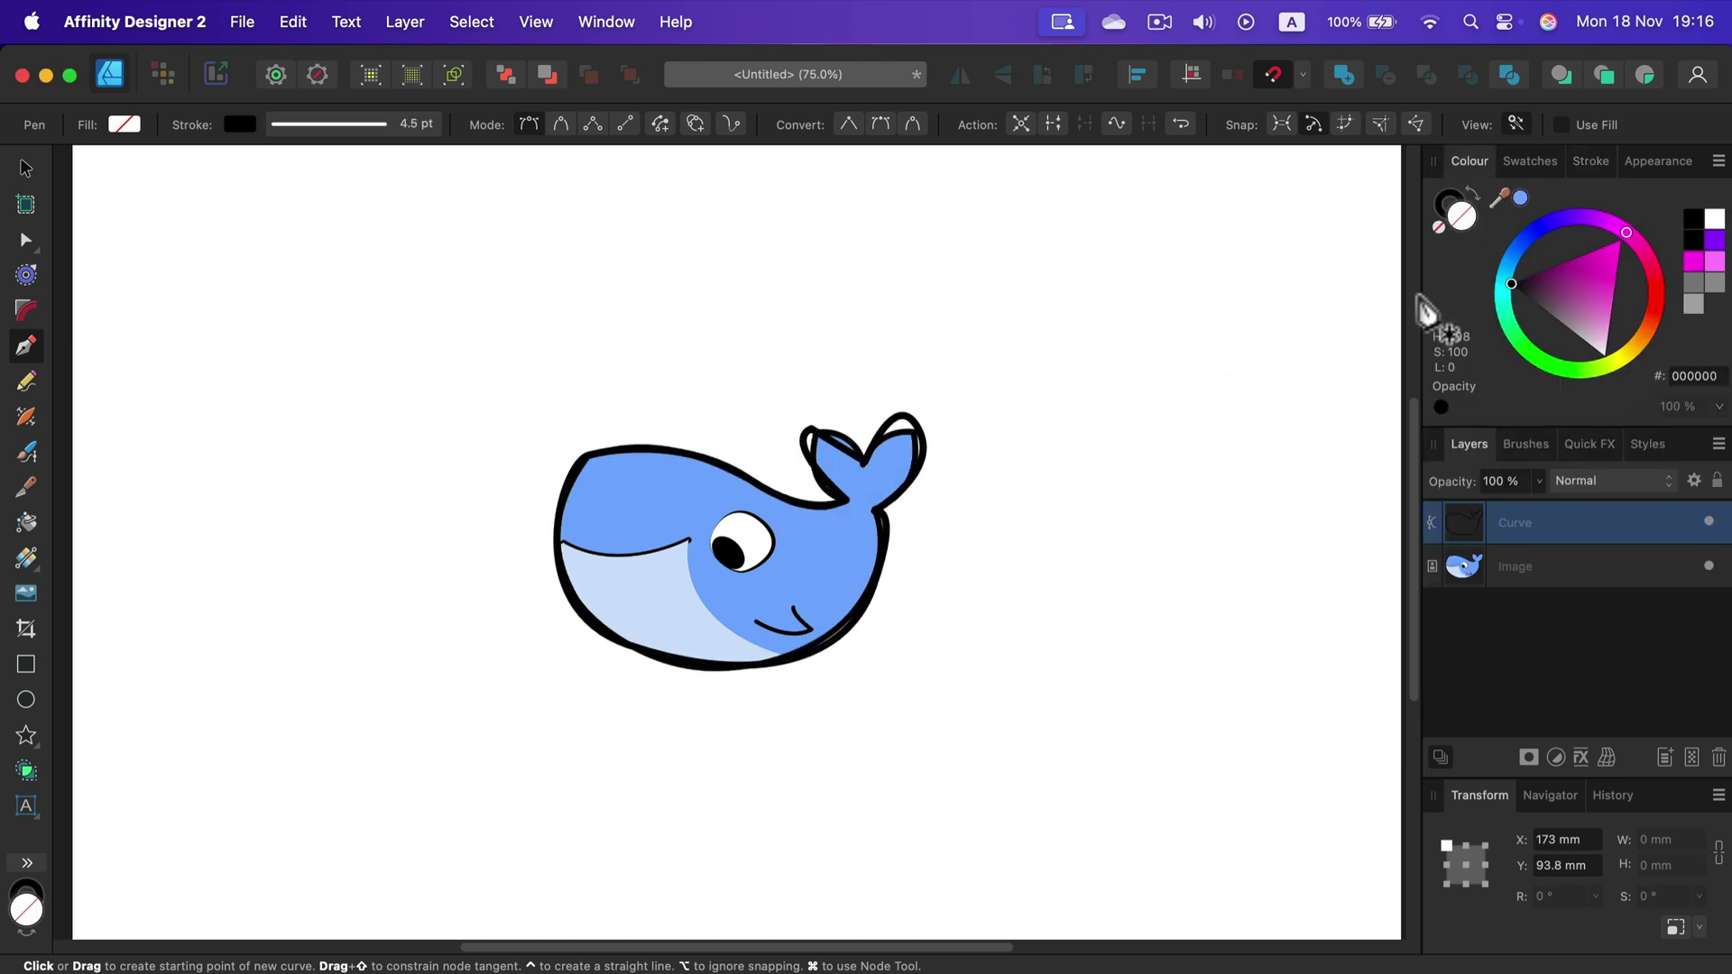
{"action": "left_click", "coordinate": [1519, 200]}
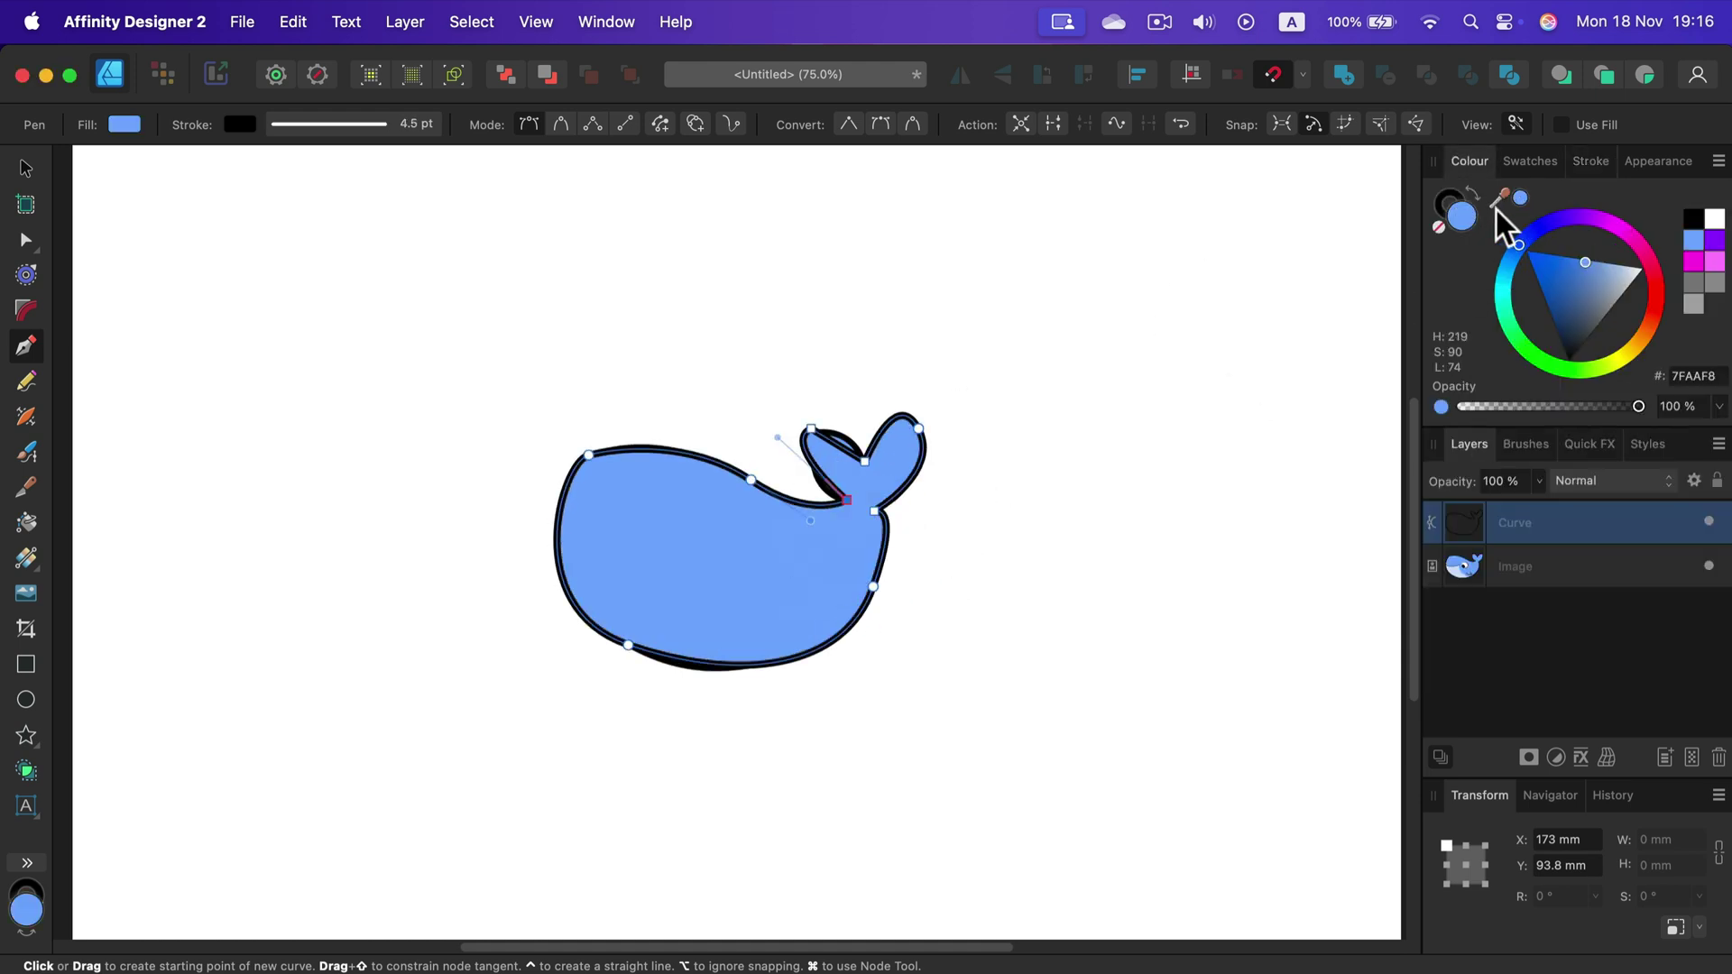
Move the blue whale beside the original picture and centre both on the page
{"action": "left_click", "coordinate": [28, 168]}
{"action": "left_click_drag", "start_coordinate": [569, 460], "coordinate": [1082, 542]}
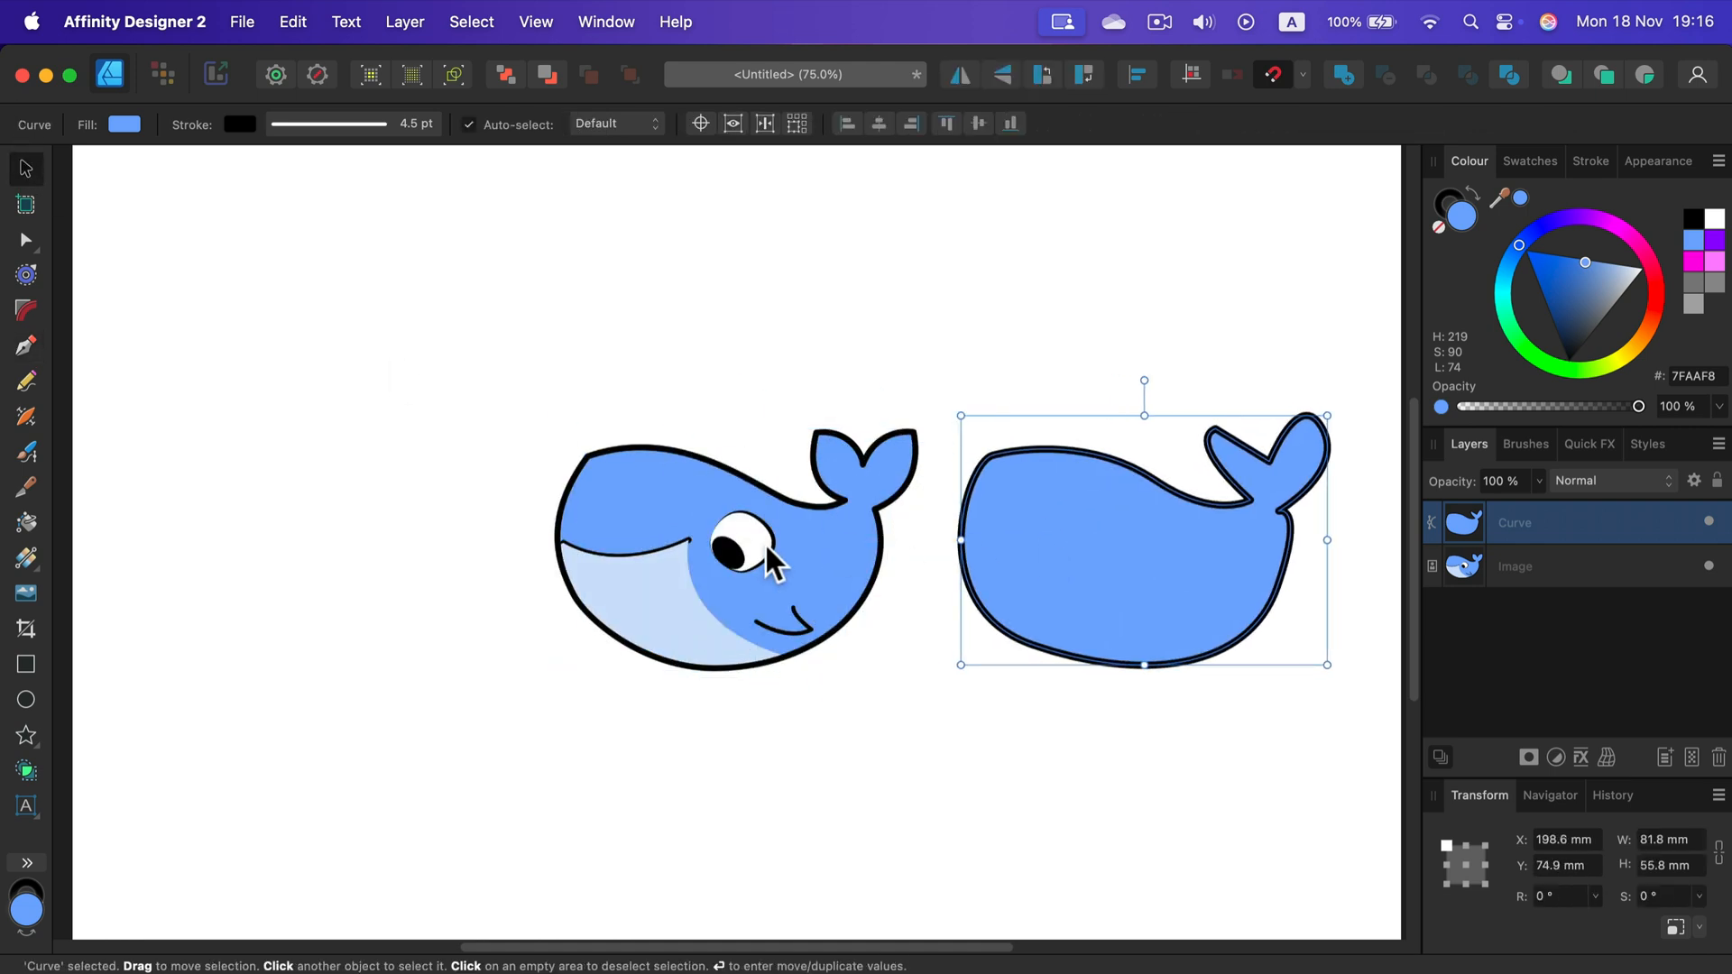
{"action": "left_click", "coordinate": [765, 543], "text": "shift"}
{"action": "left_click_drag", "start_coordinate": [1194, 589], "coordinate": [992, 579]}
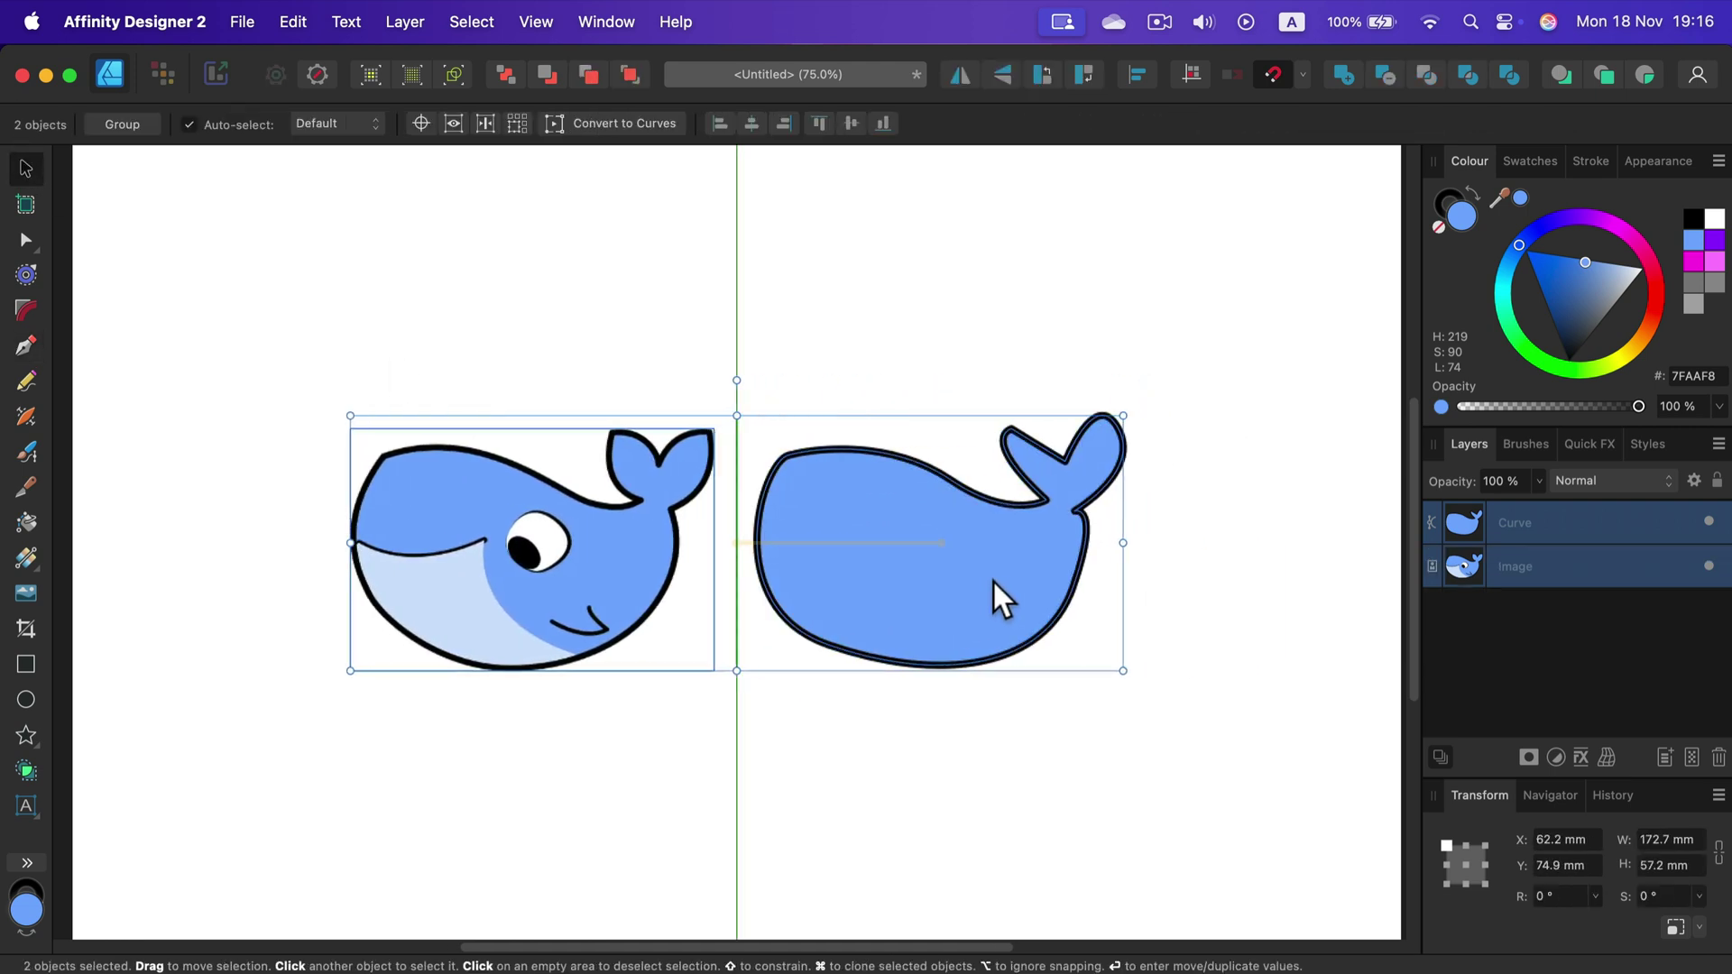
{"action": "left_click", "coordinate": [875, 324]}
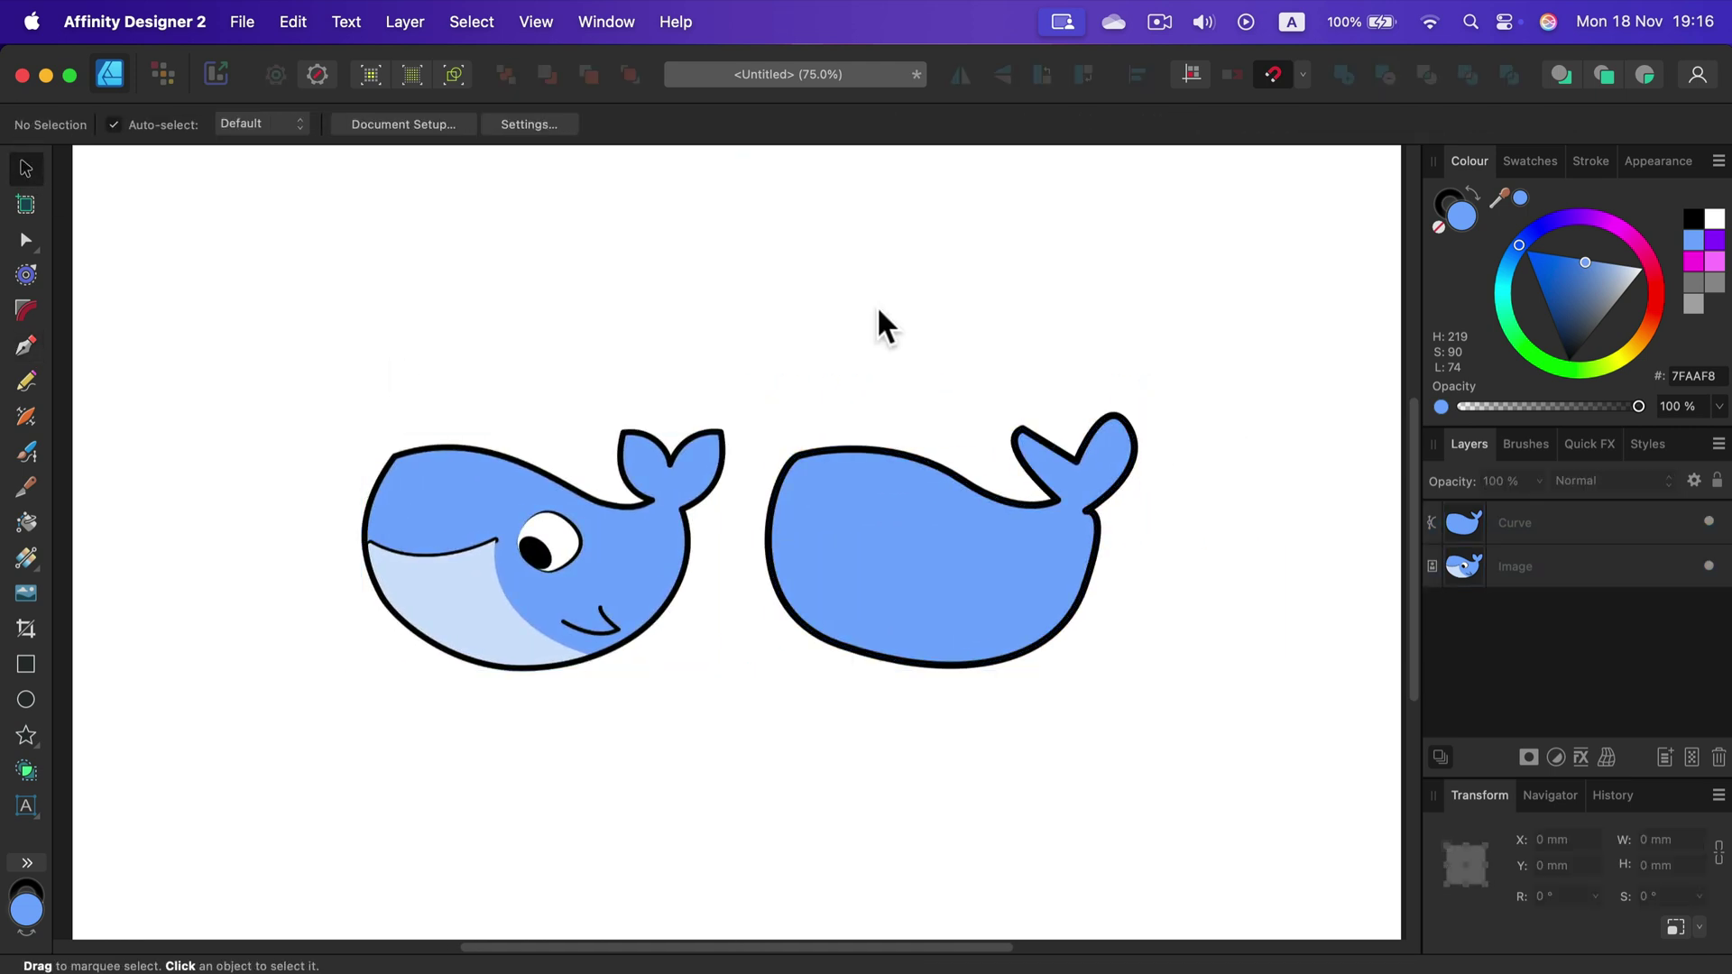
Reshape the tail nodes into a sharp two-lobed fluke matching the original
{"action": "left_click", "coordinate": [33, 247]}
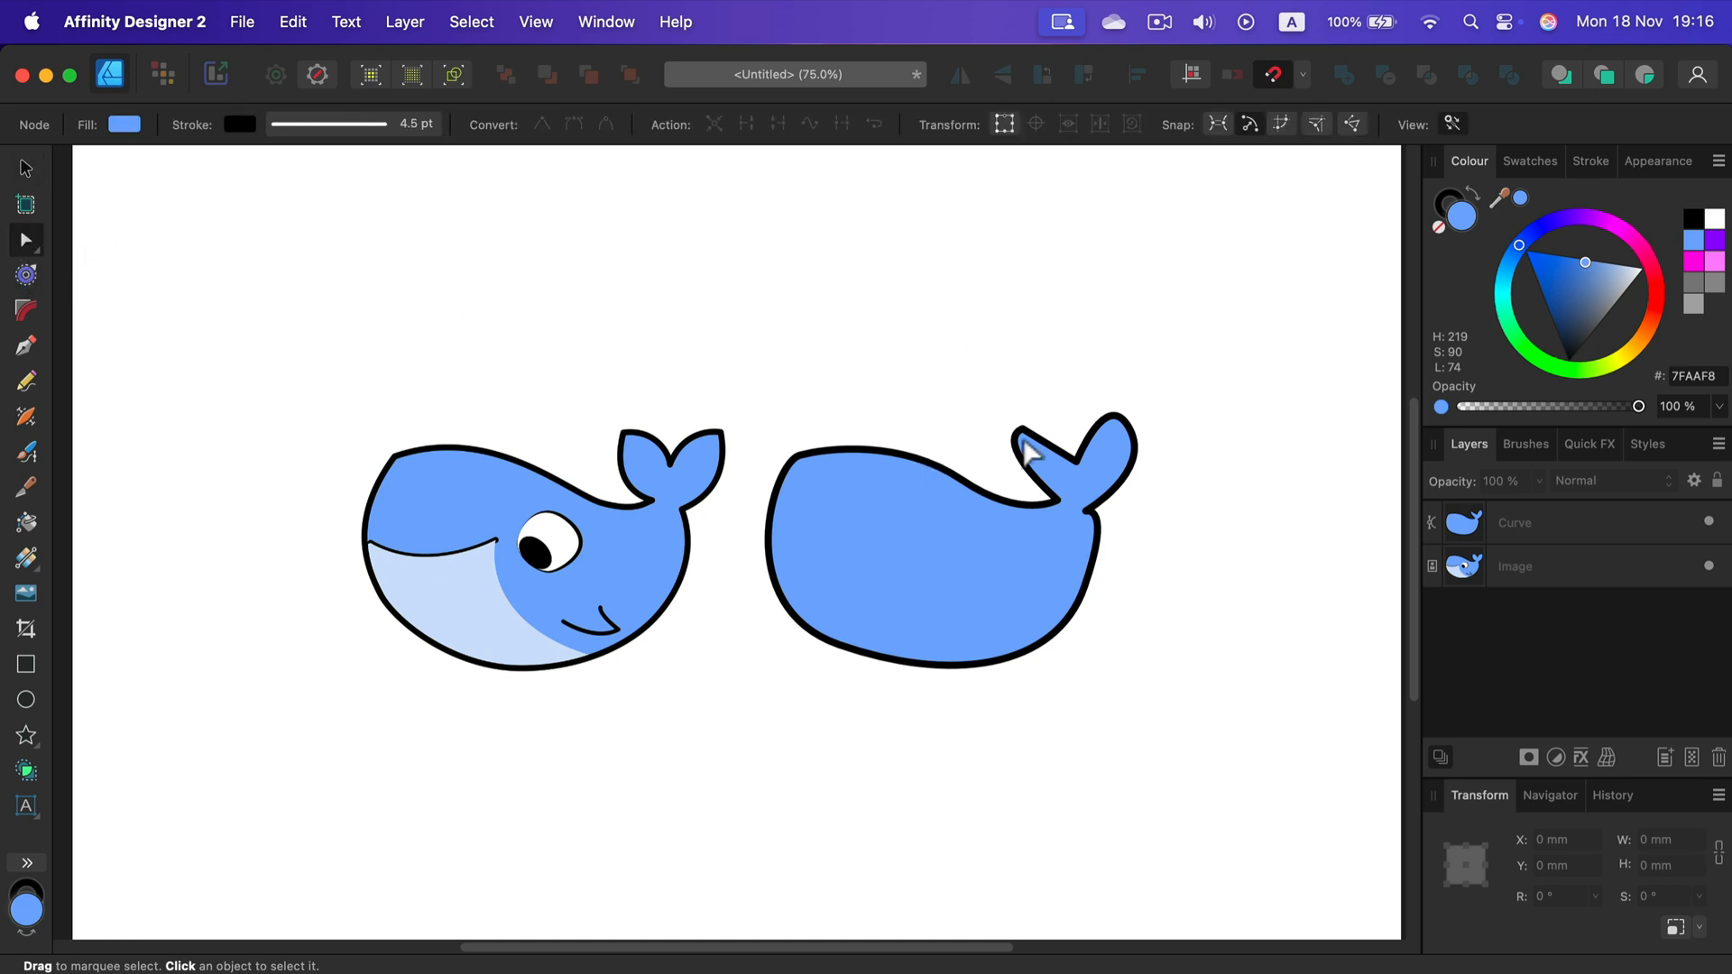
{"action": "left_click", "coordinate": [1128, 430]}
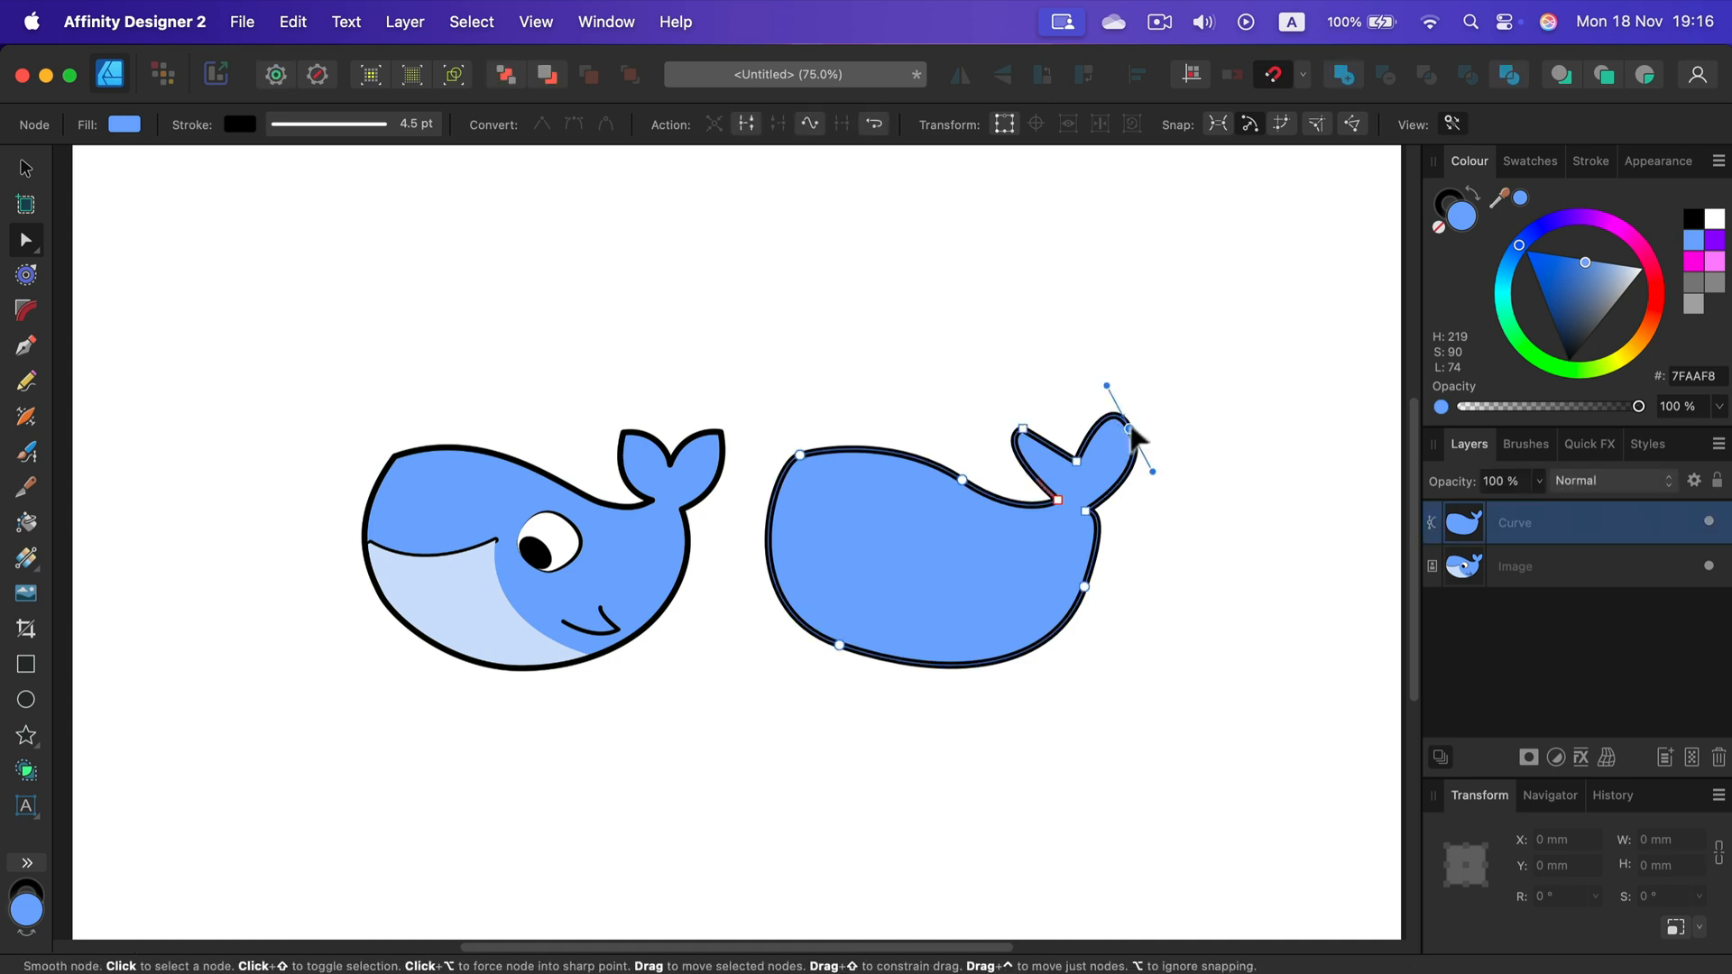
{"action": "left_click", "coordinate": [542, 125]}
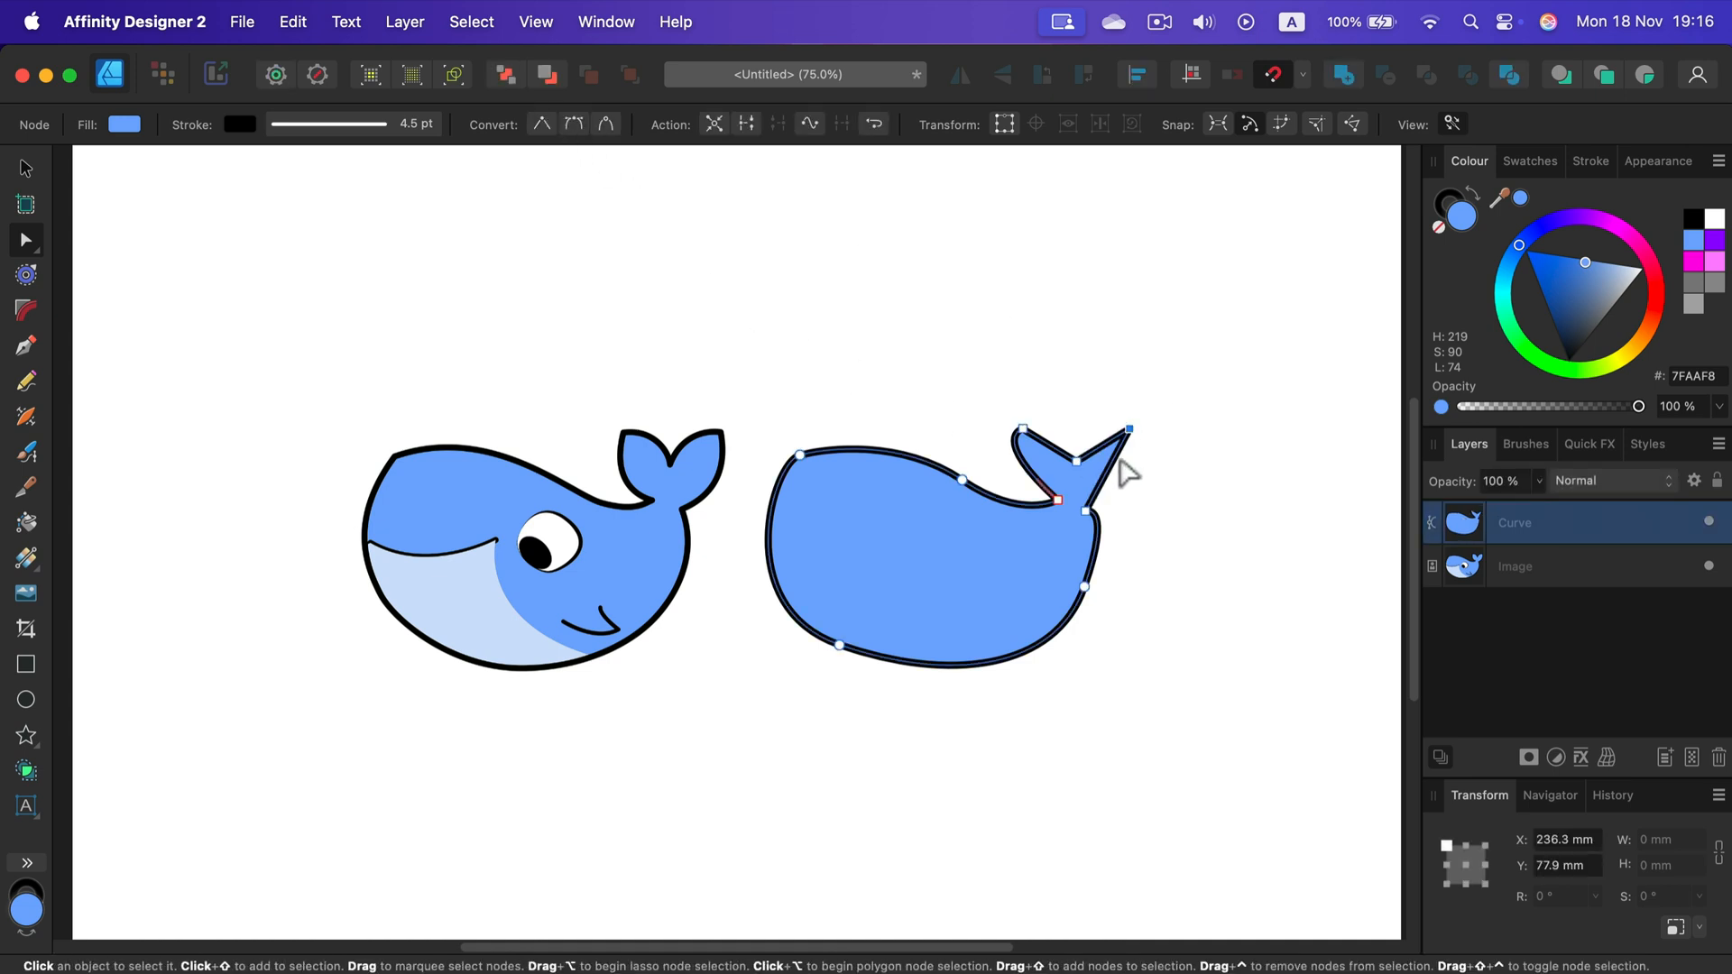
{"action": "left_click_drag", "start_coordinate": [1090, 433], "coordinate": [1168, 511]}
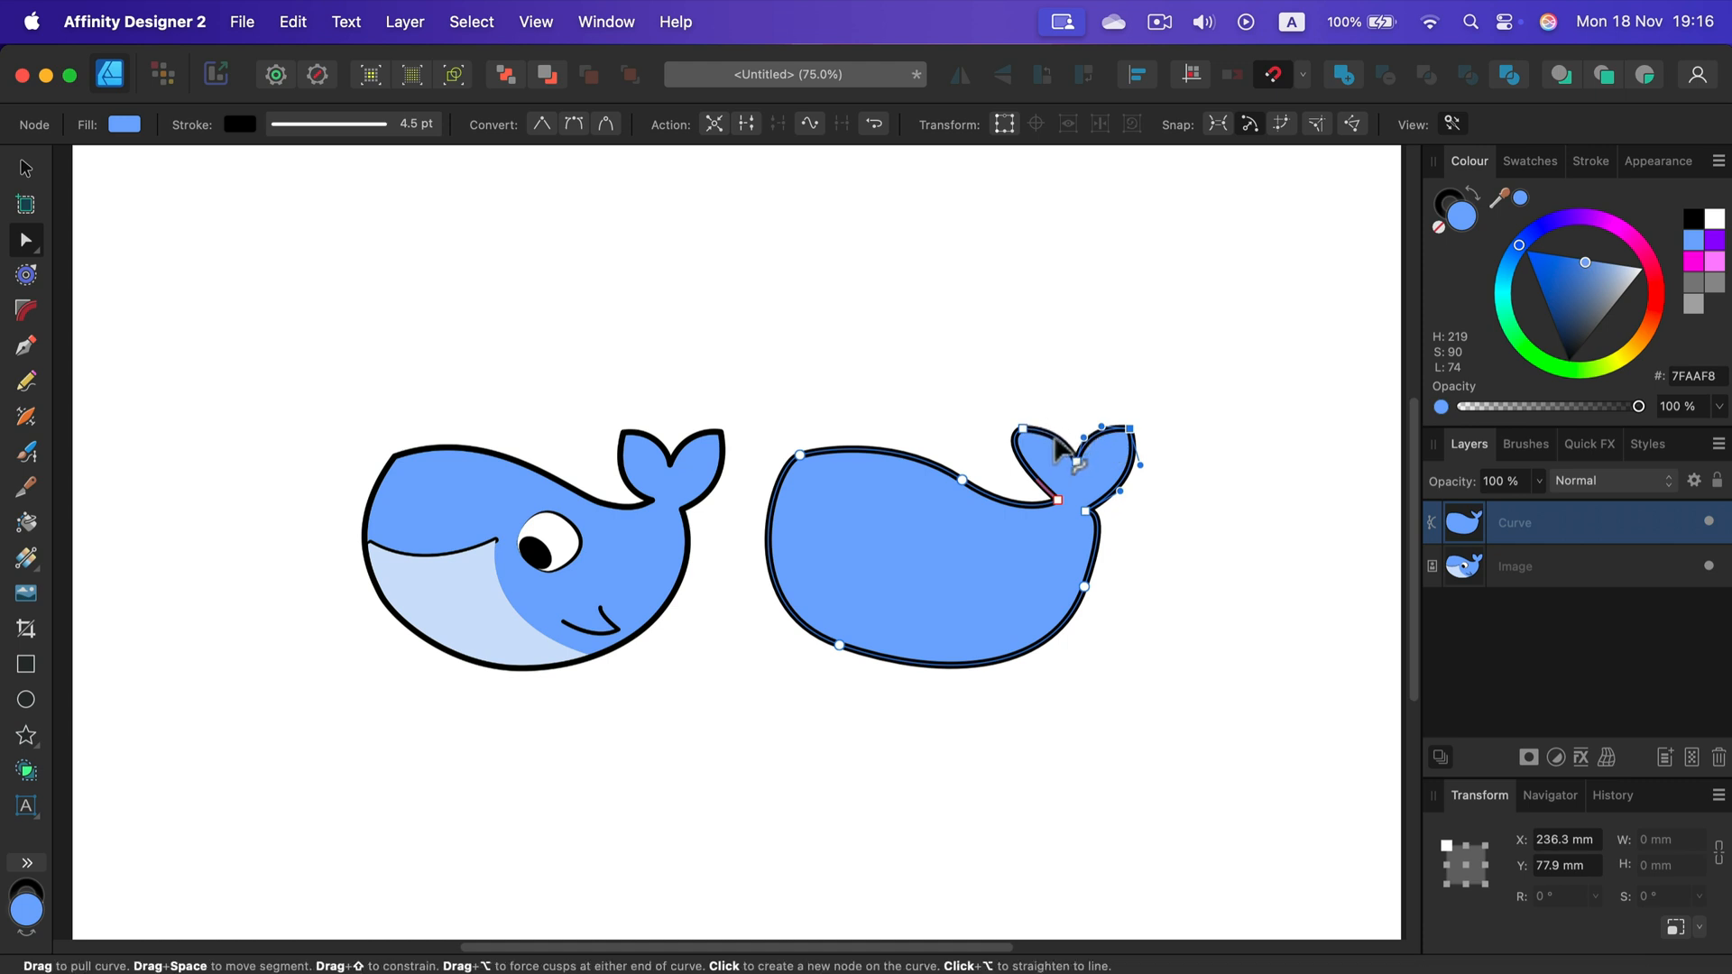
{"action": "left_click", "coordinate": [1024, 433]}
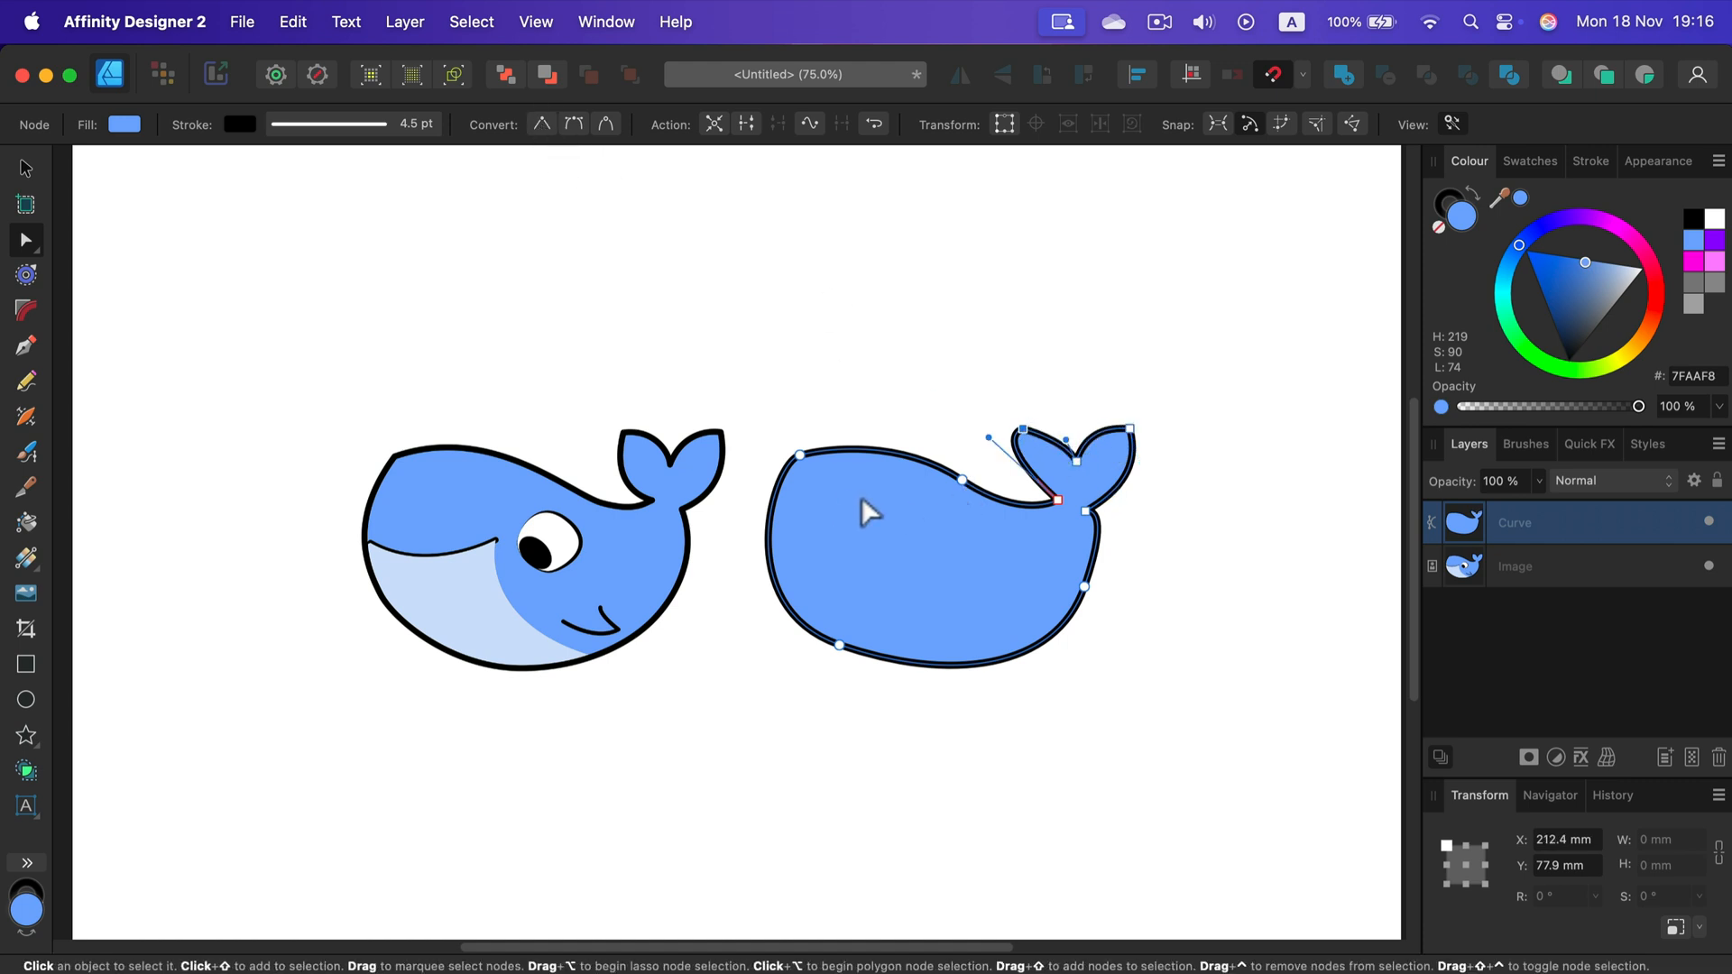
{"action": "left_click", "coordinate": [24, 345]}
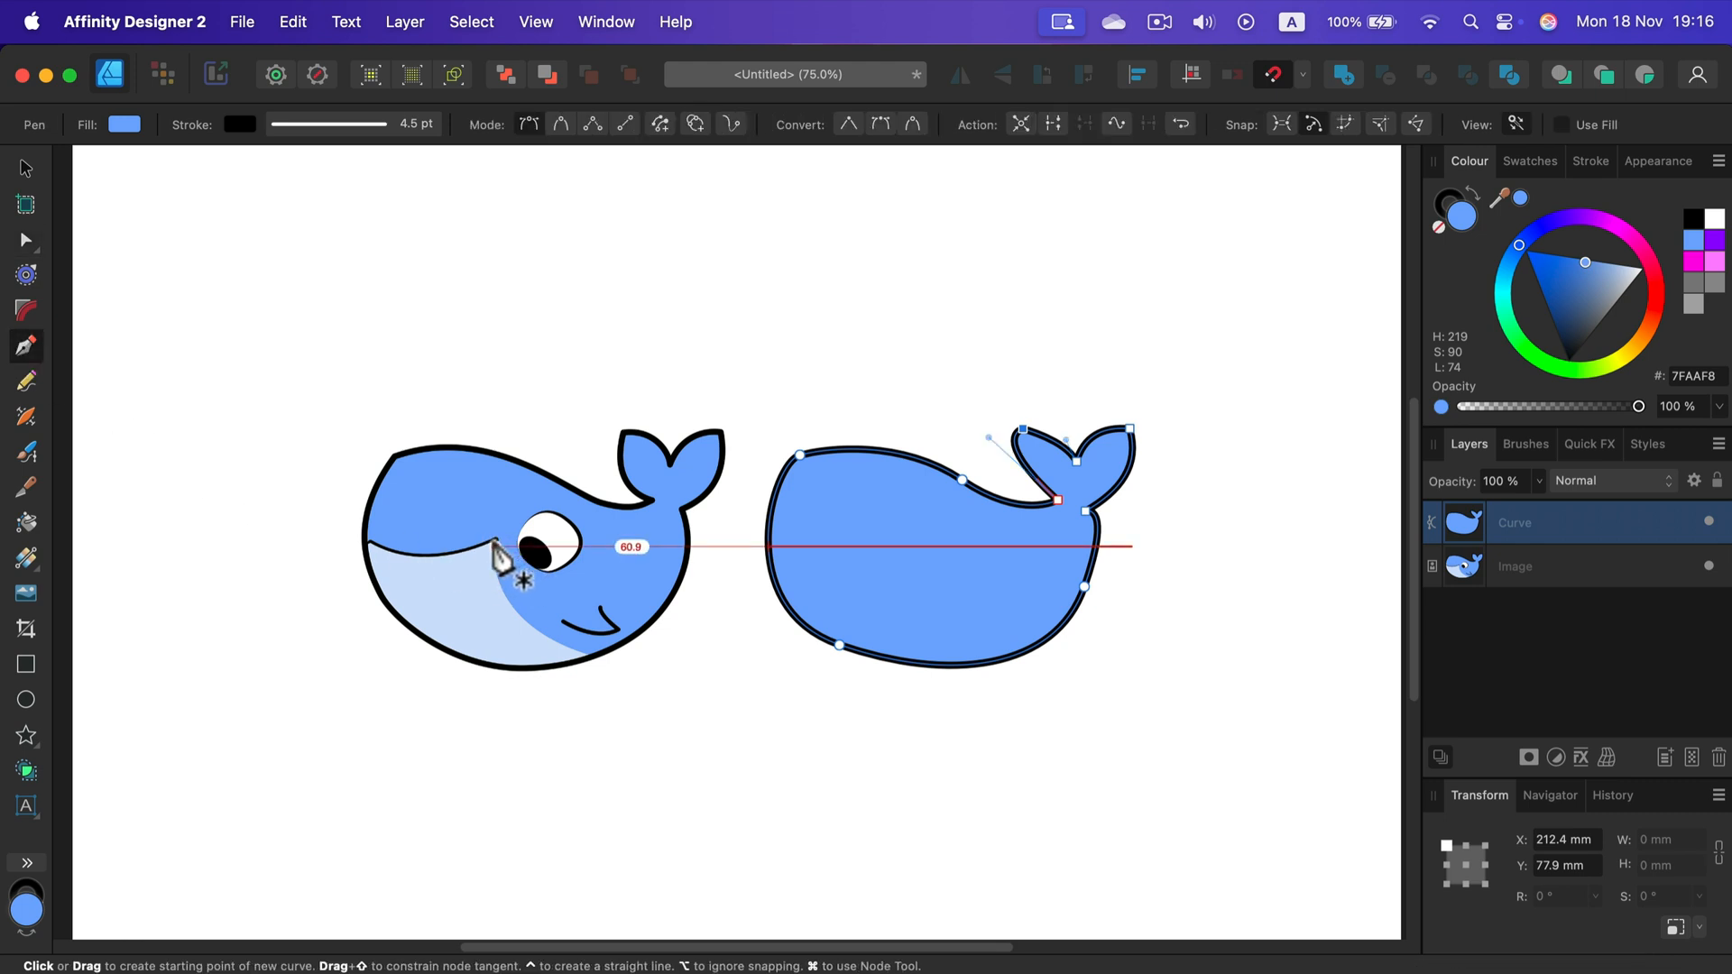
Delete the traced blue whale curve from the page
{"action": "left_click", "coordinate": [25, 169]}
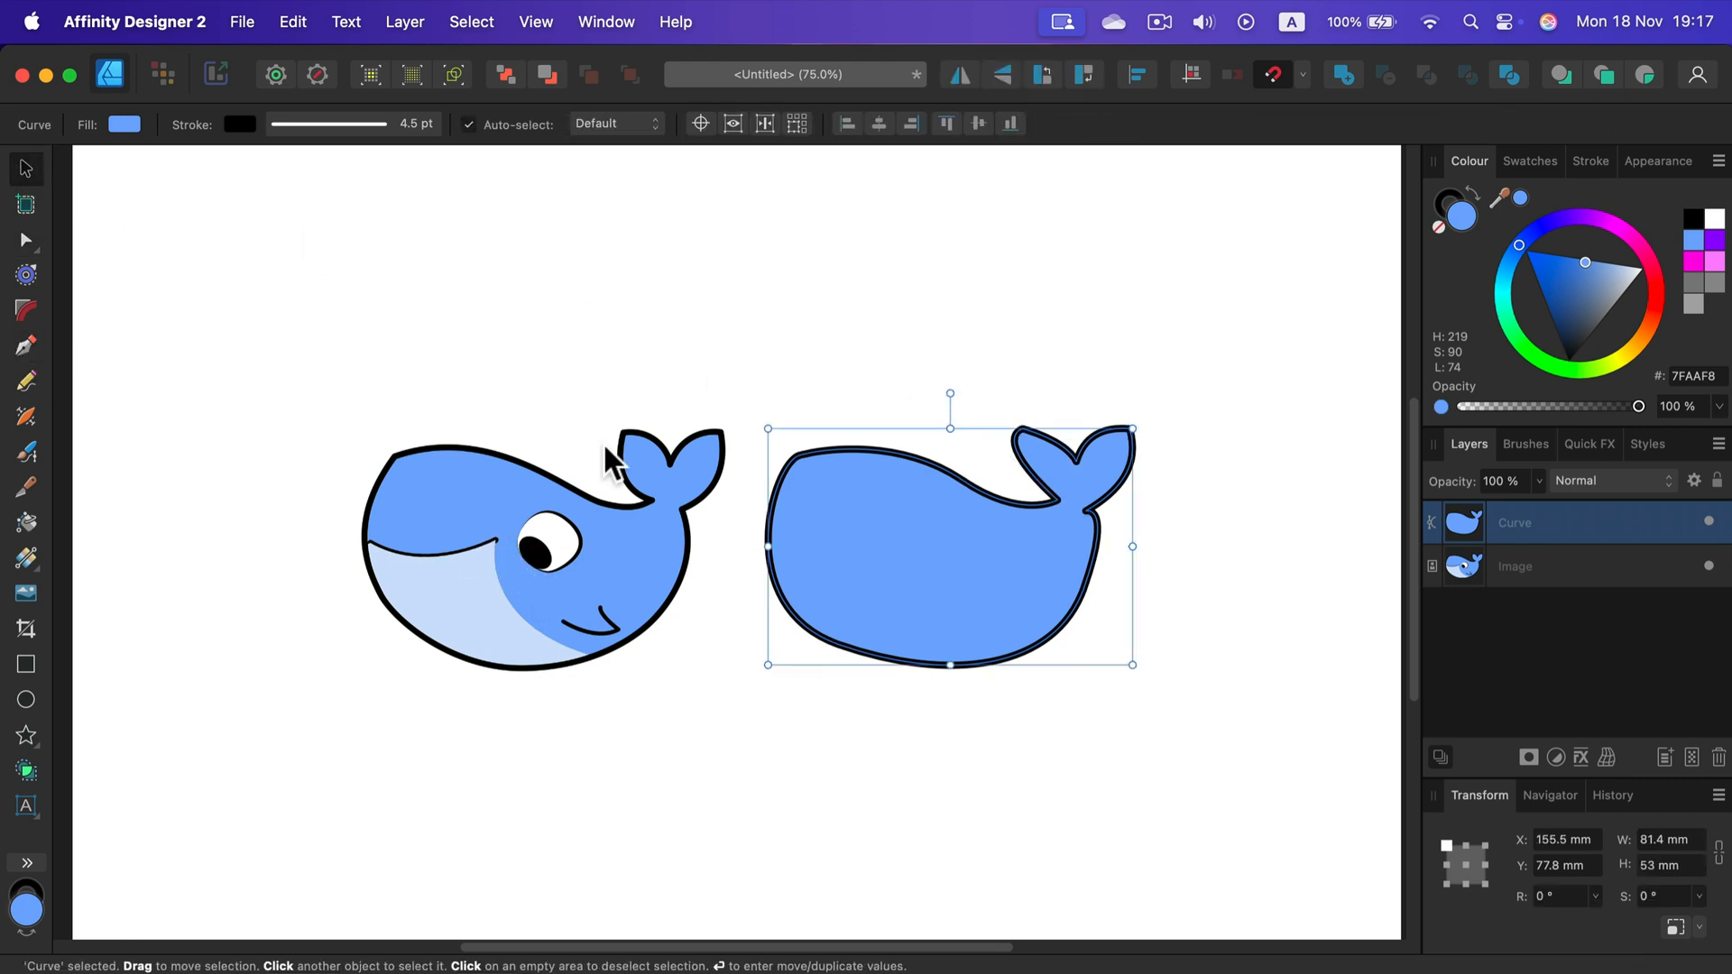
{"action": "left_click", "coordinate": [746, 246]}
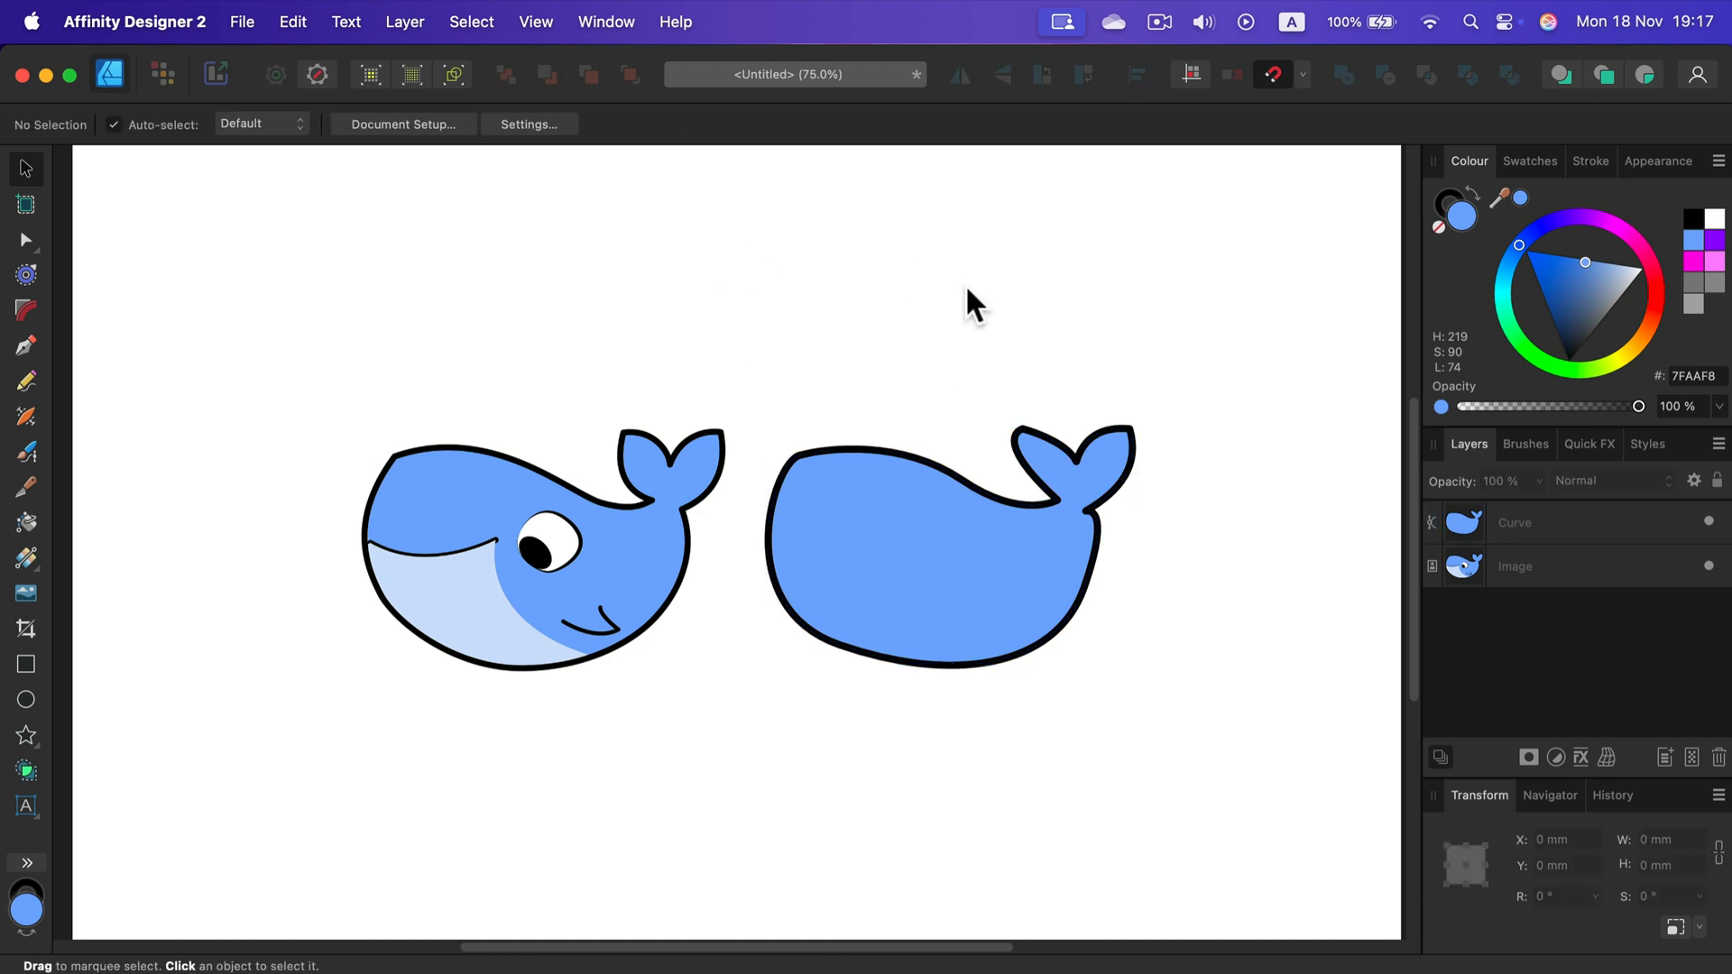
{"action": "left_click", "coordinate": [943, 546]}
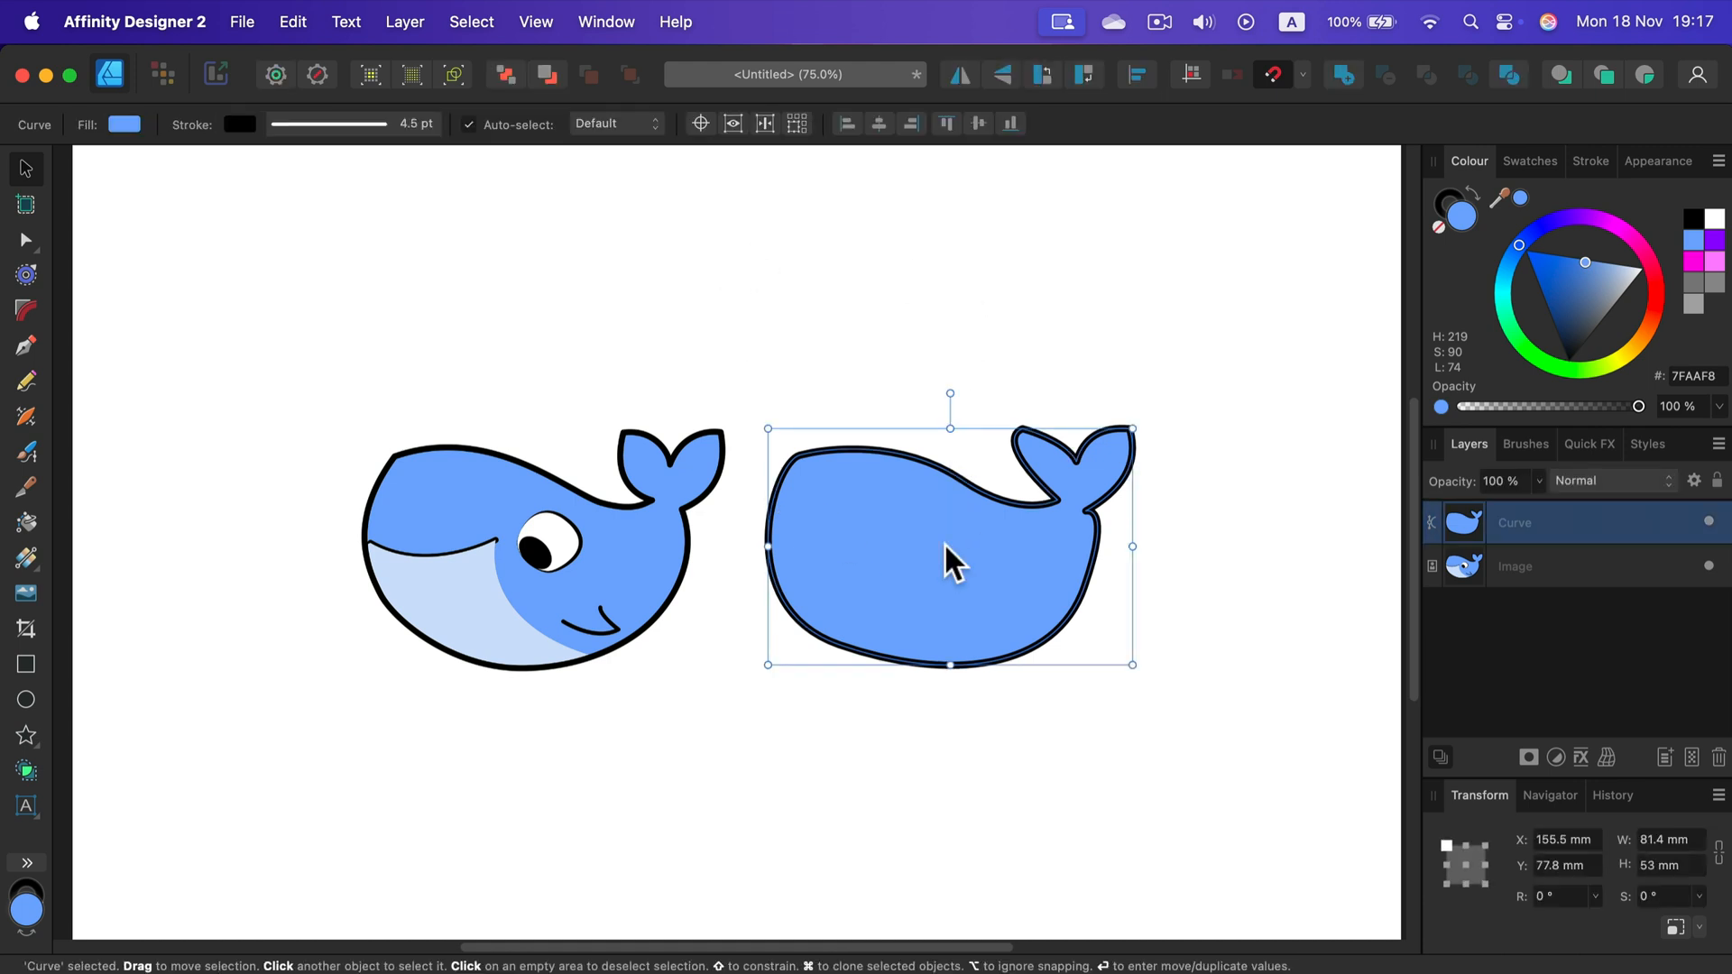
{"action": "key", "text": "Delete"}
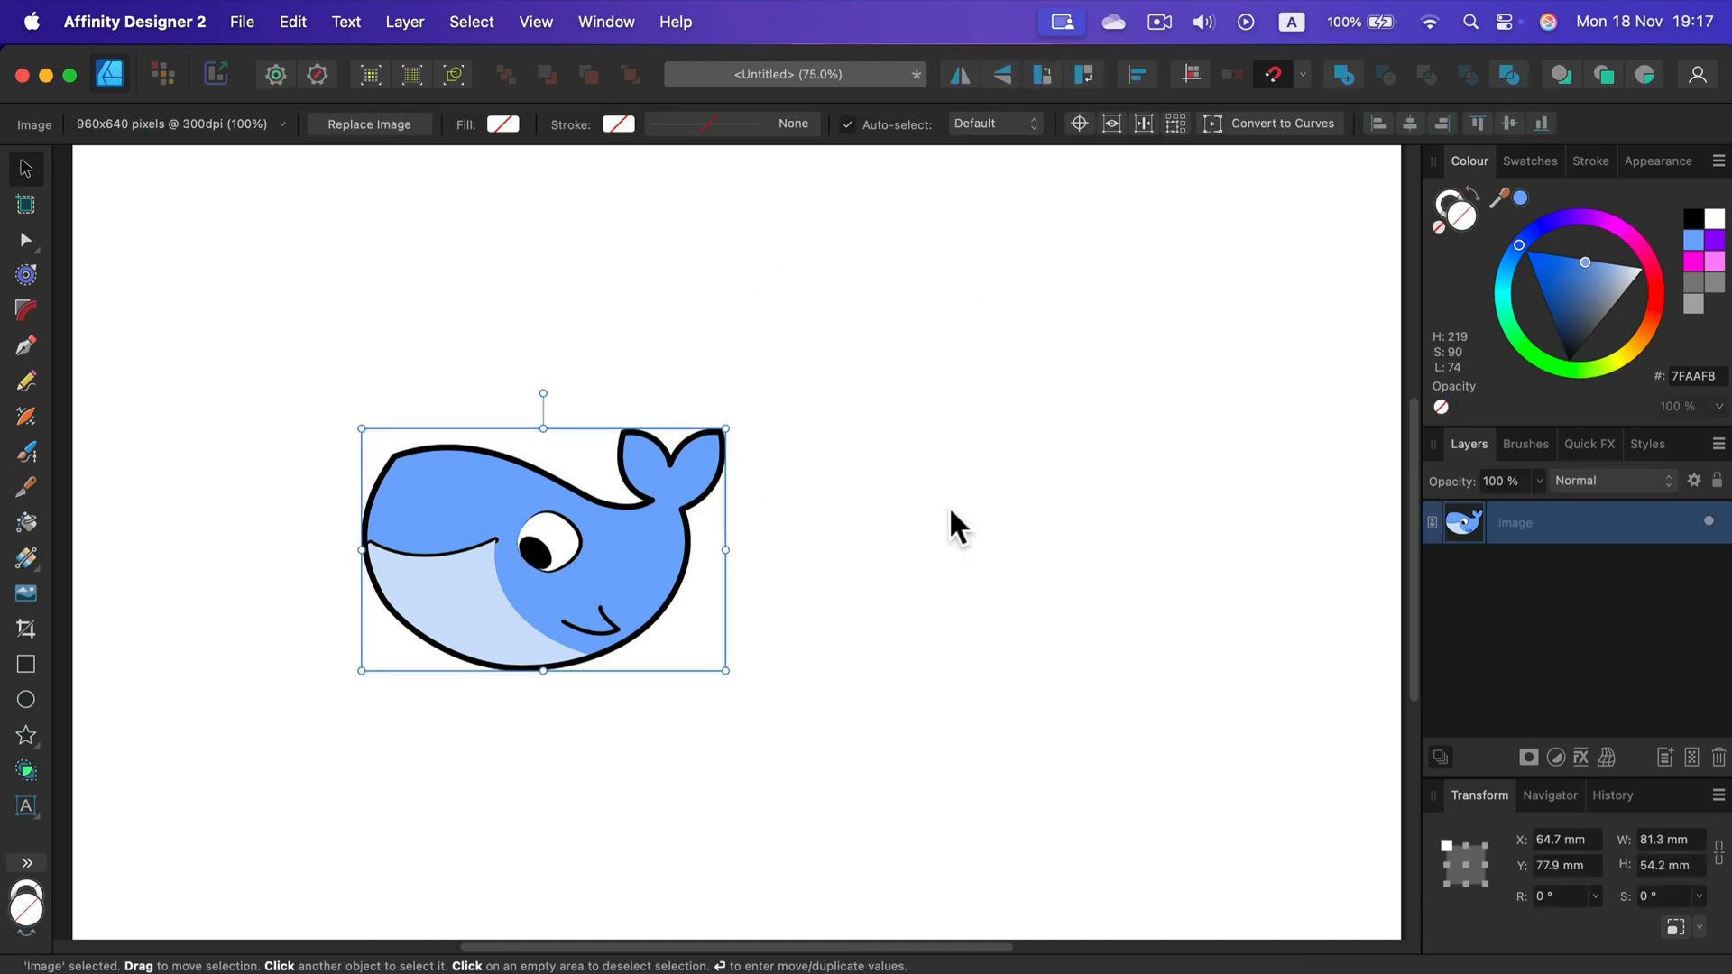
Enlarge the original whale picture and centre it on the page
{"action": "left_click_drag", "start_coordinate": [730, 429], "coordinate": [1042, 204]}
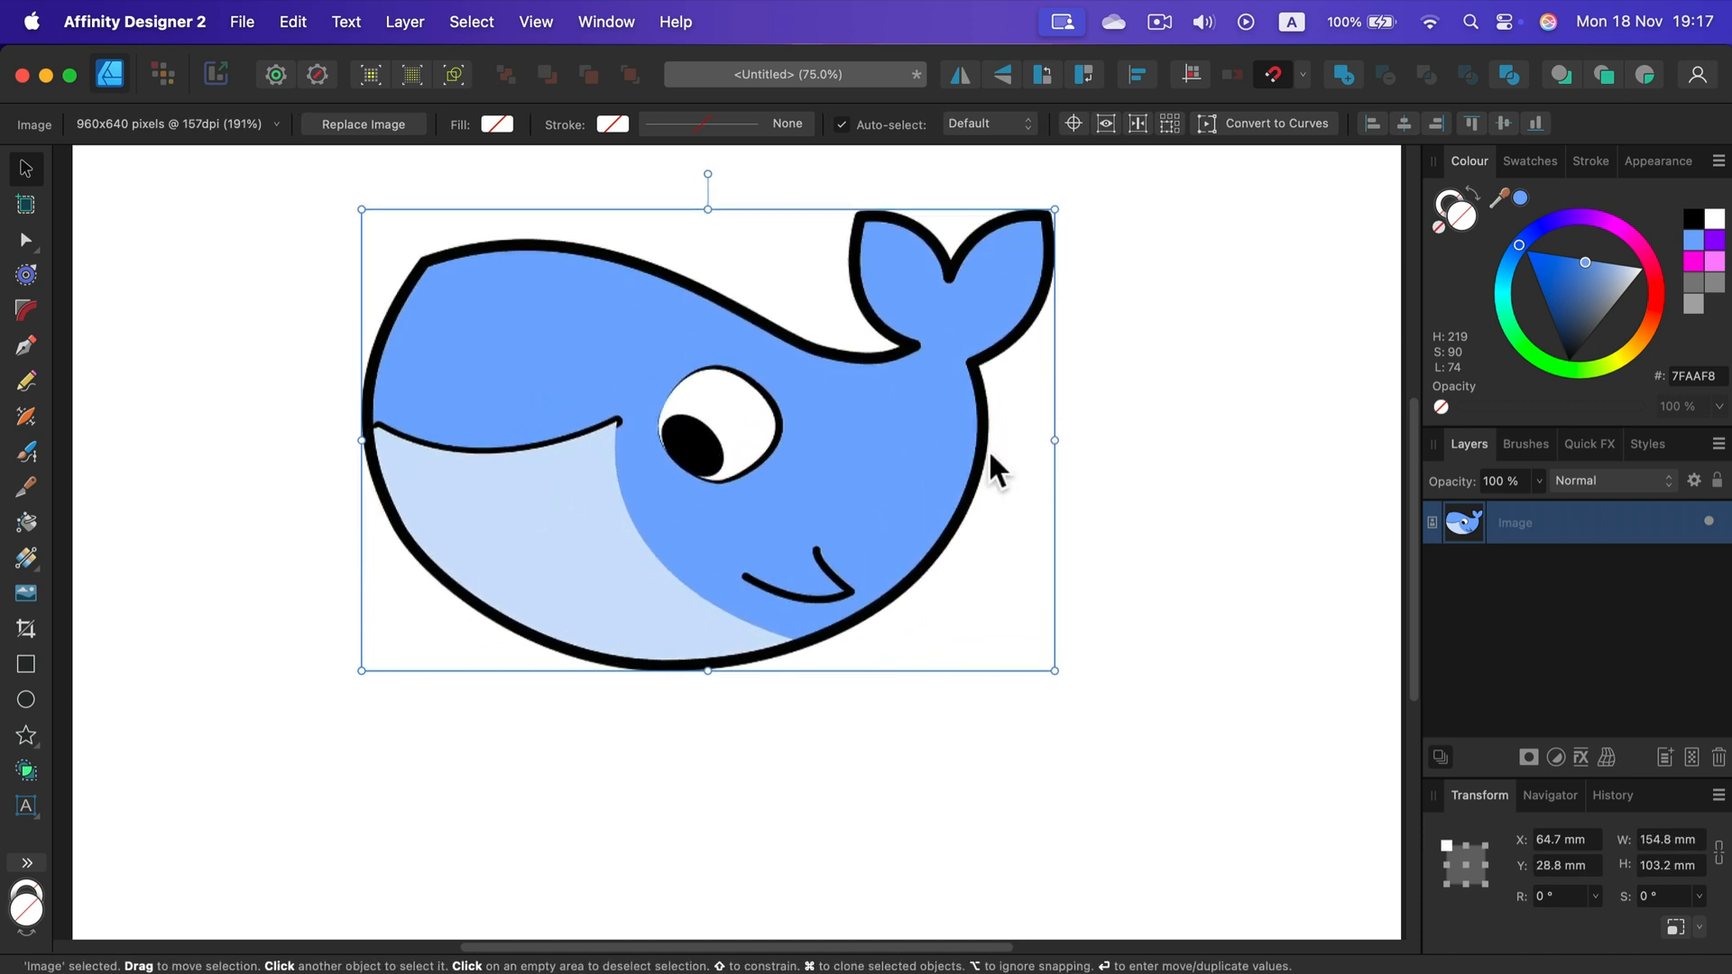
{"action": "left_click_drag", "start_coordinate": [988, 448], "coordinate": [962, 592]}
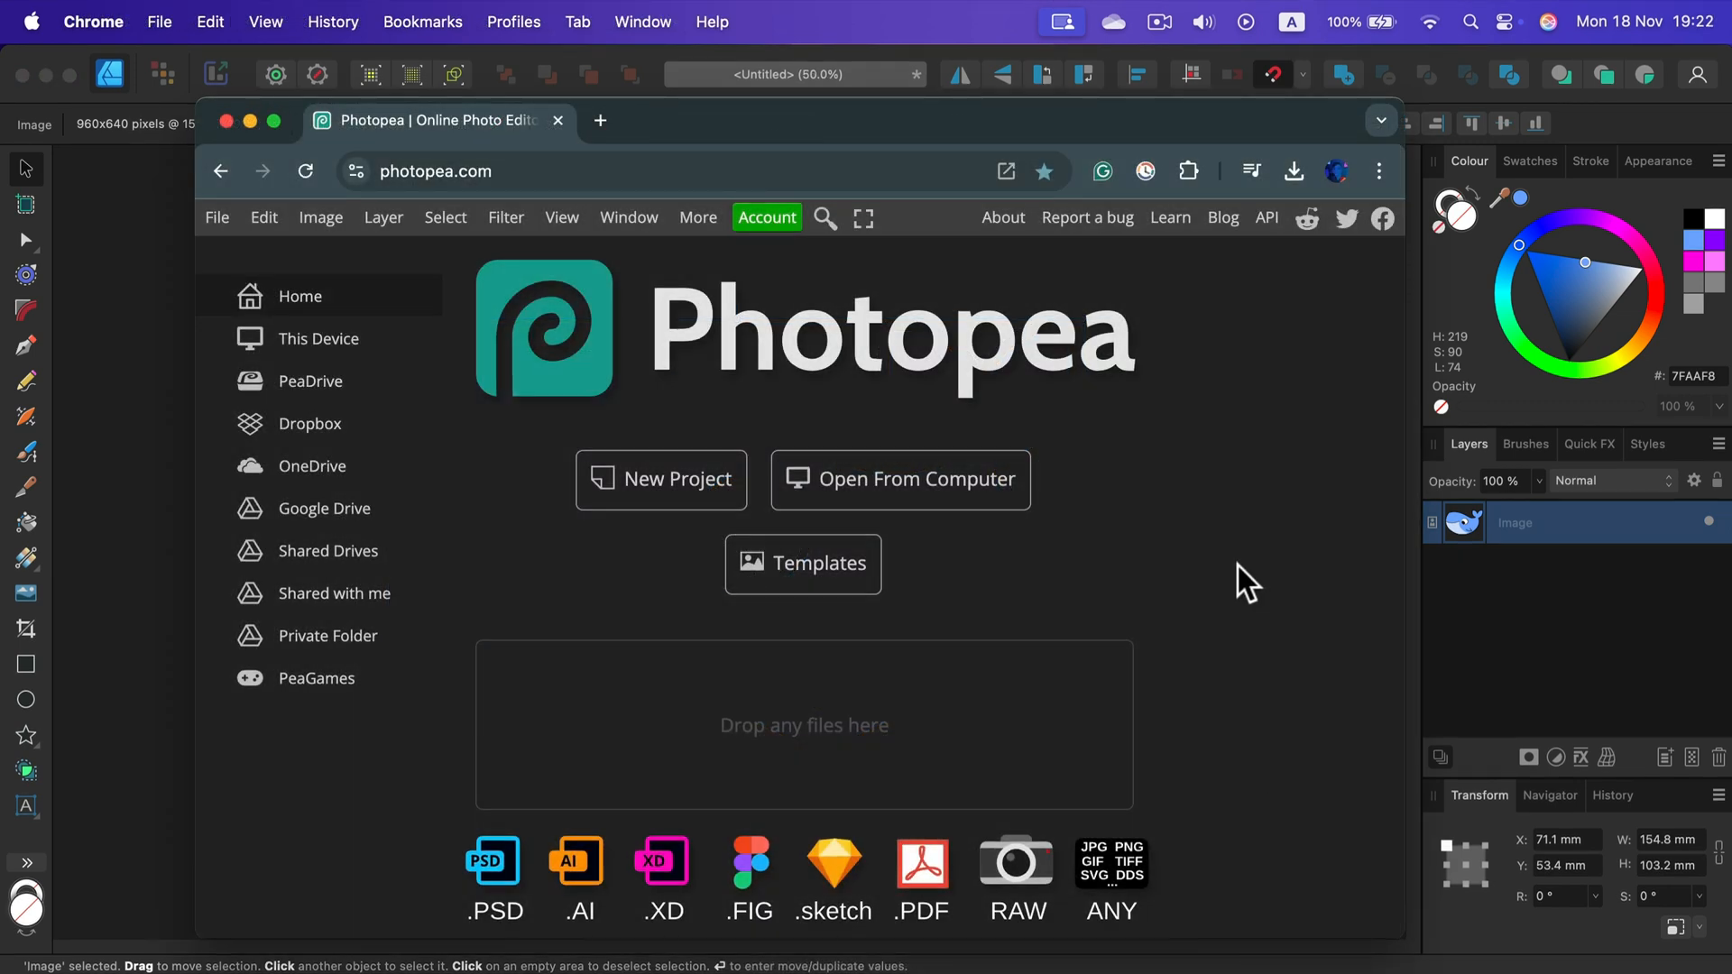
Load the whale picture into Photopea and vectorize it with Image > Vectorize Bitmap
{"action": "left_click_drag", "start_coordinate": [1238, 566], "coordinate": [815, 703]}
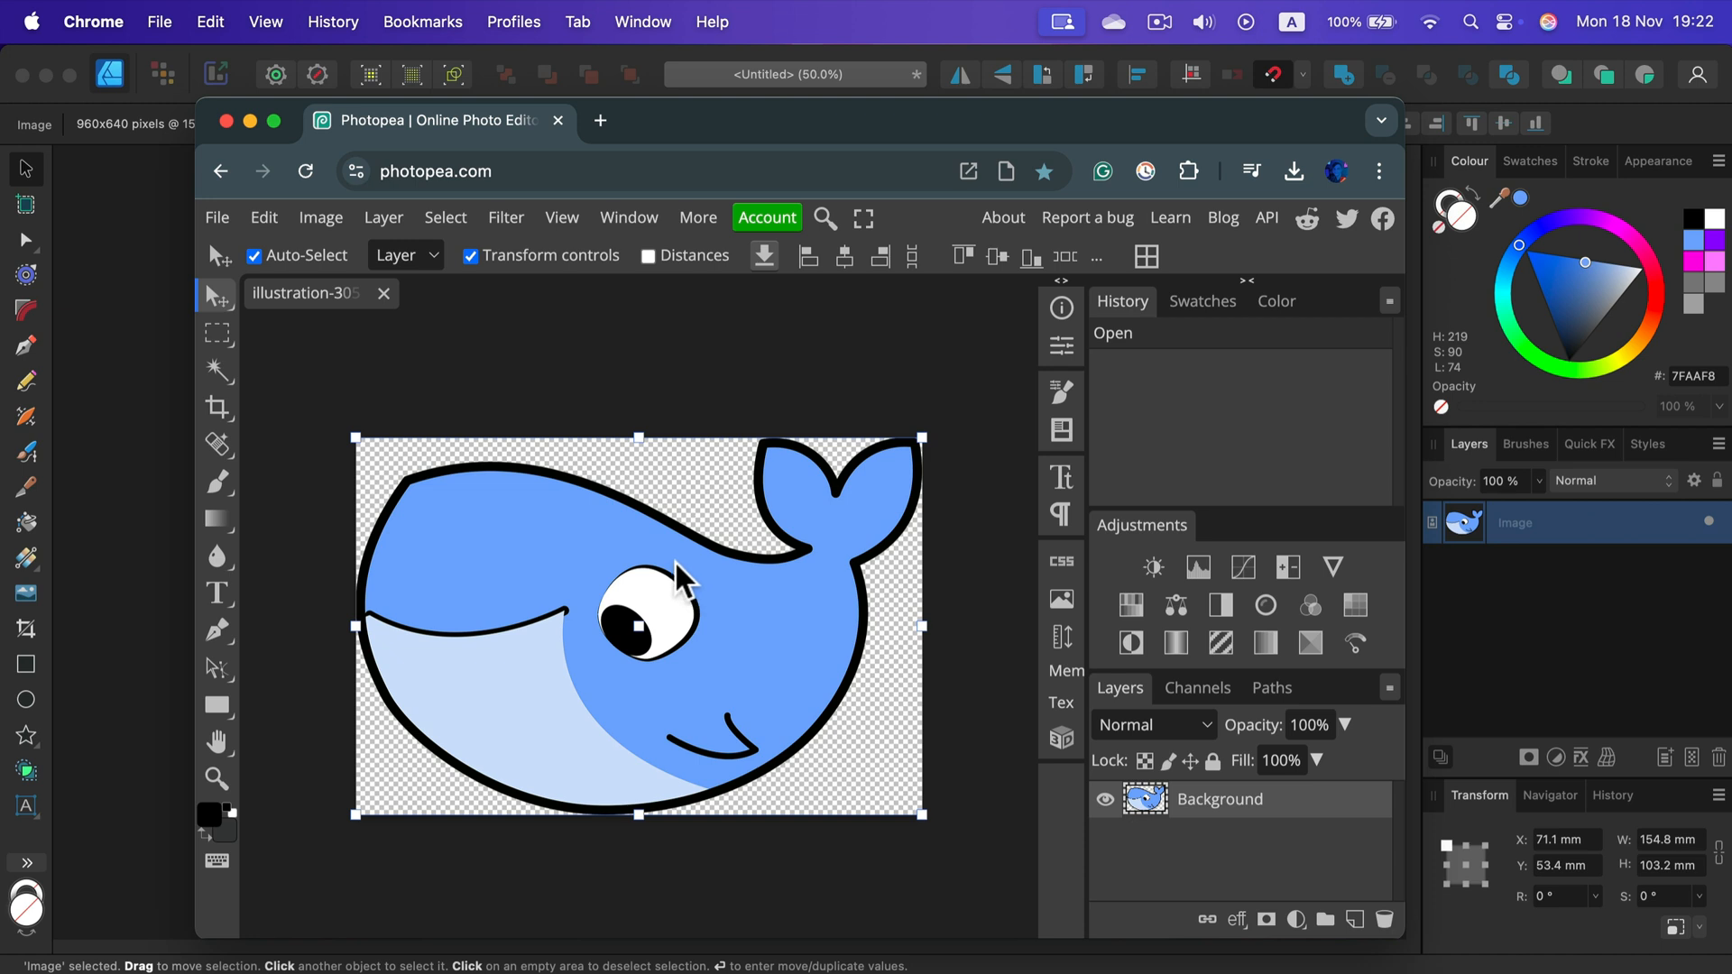
{"action": "left_click", "coordinate": [320, 218]}
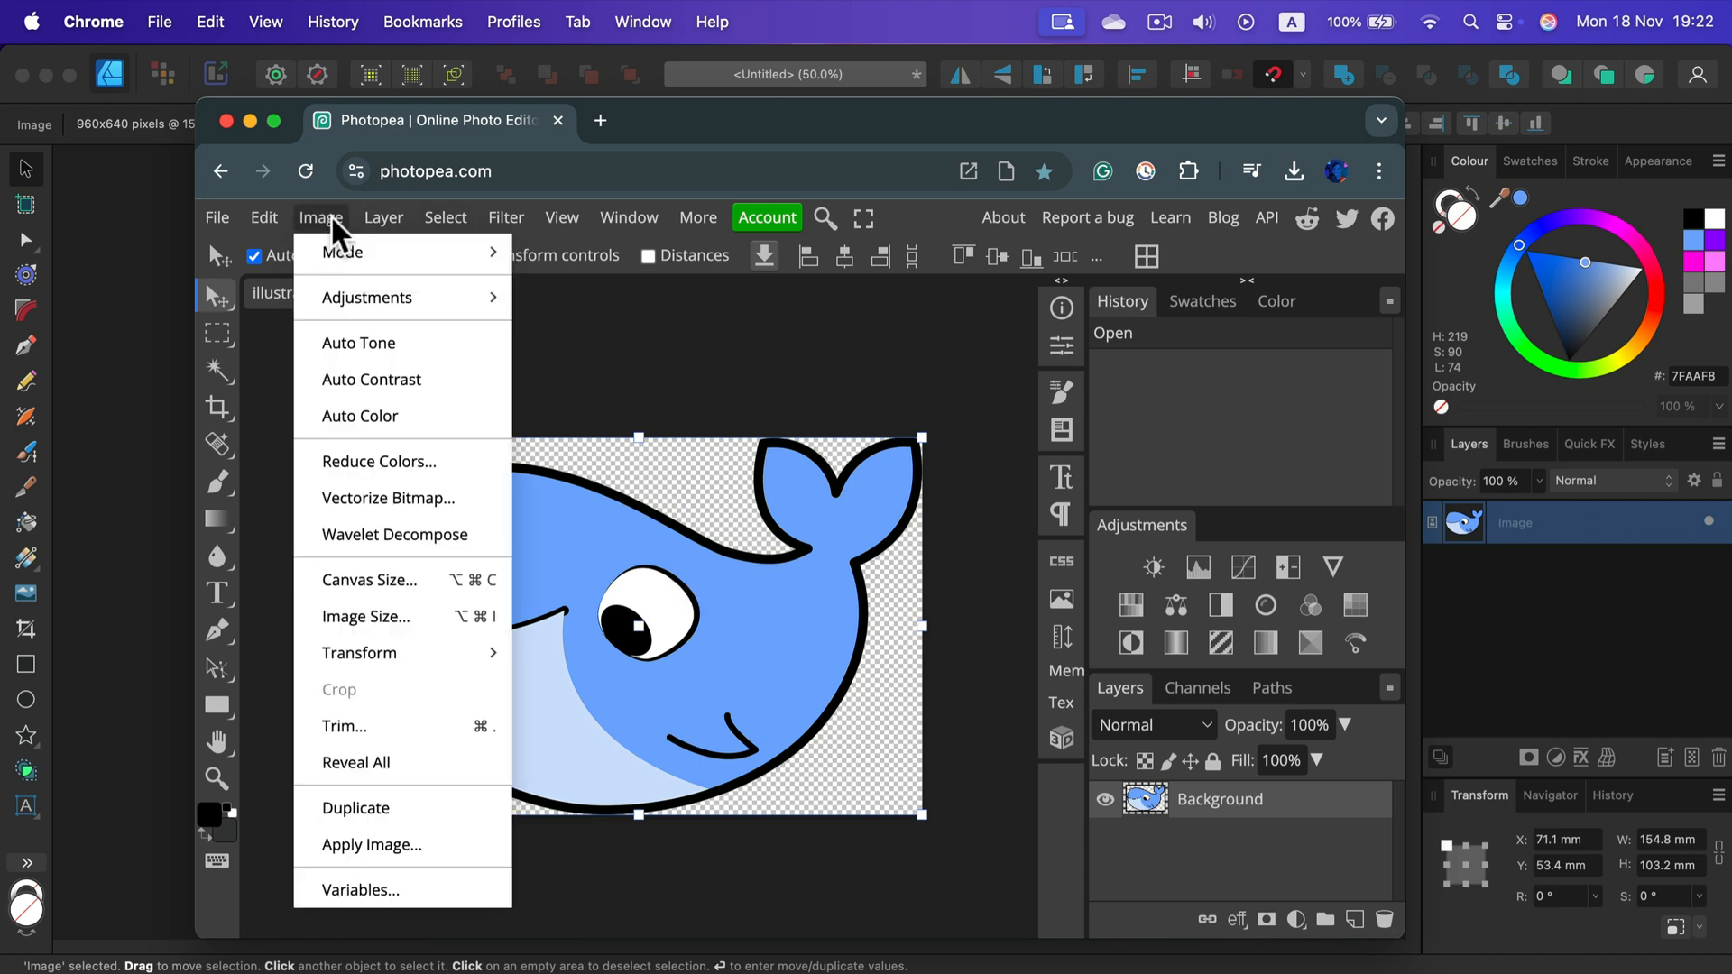
{"action": "left_click", "coordinate": [434, 508]}
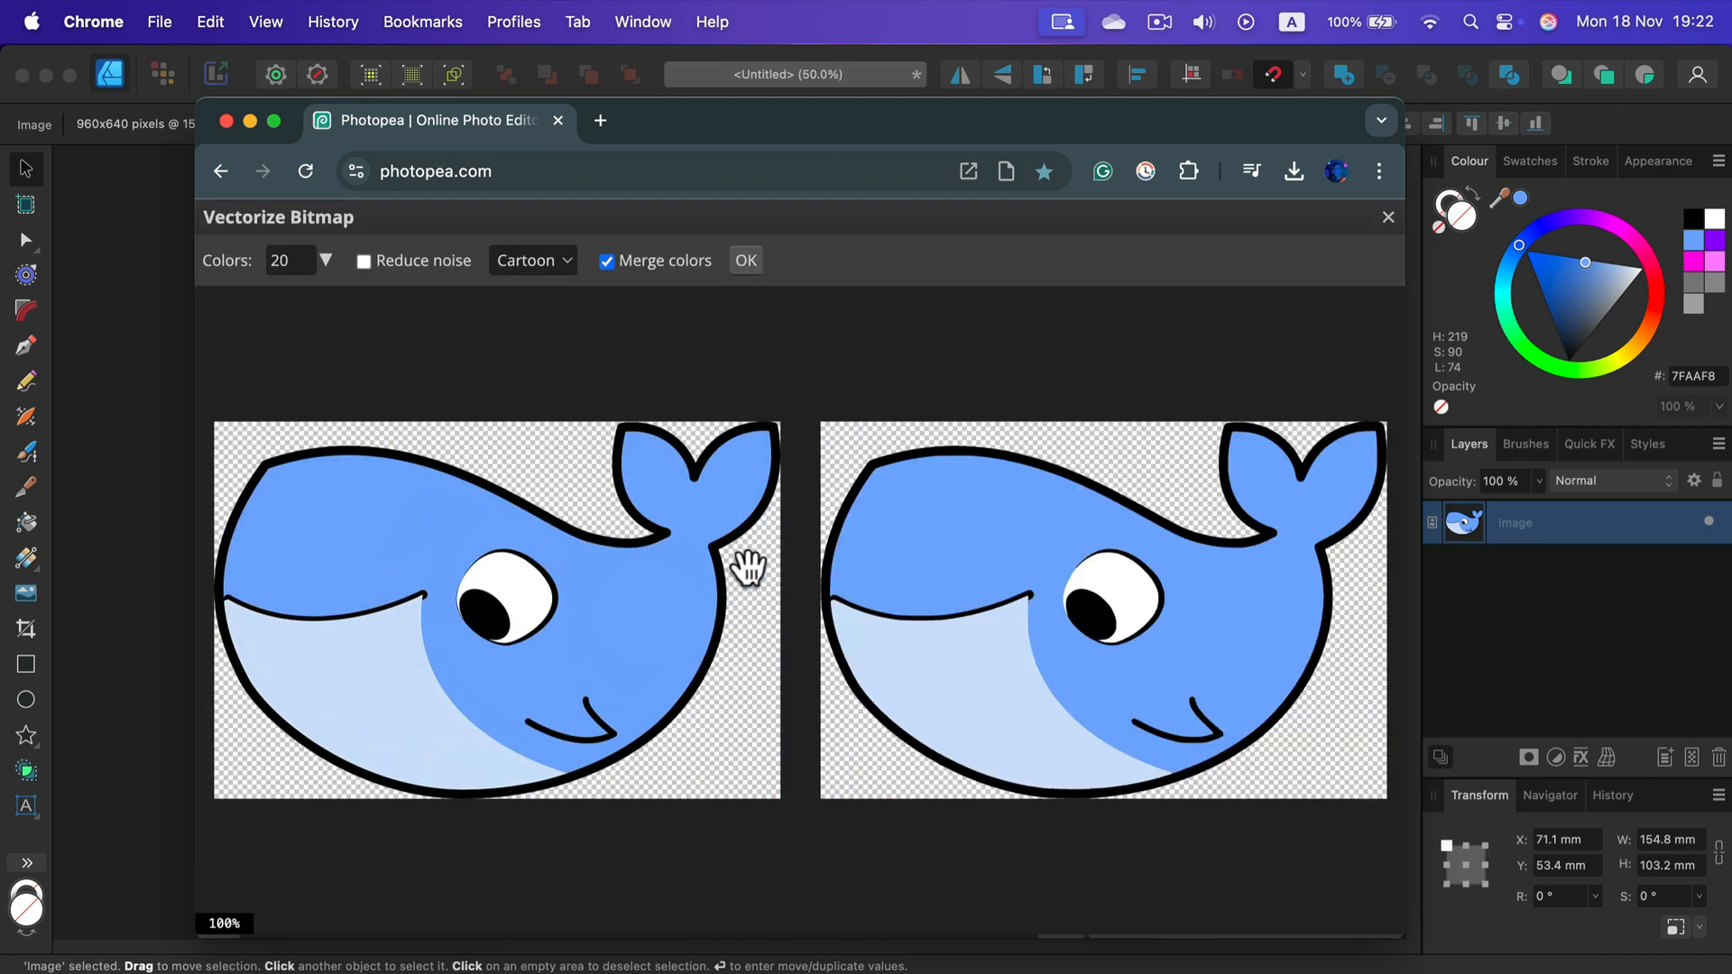
{"action": "left_click", "coordinate": [747, 261]}
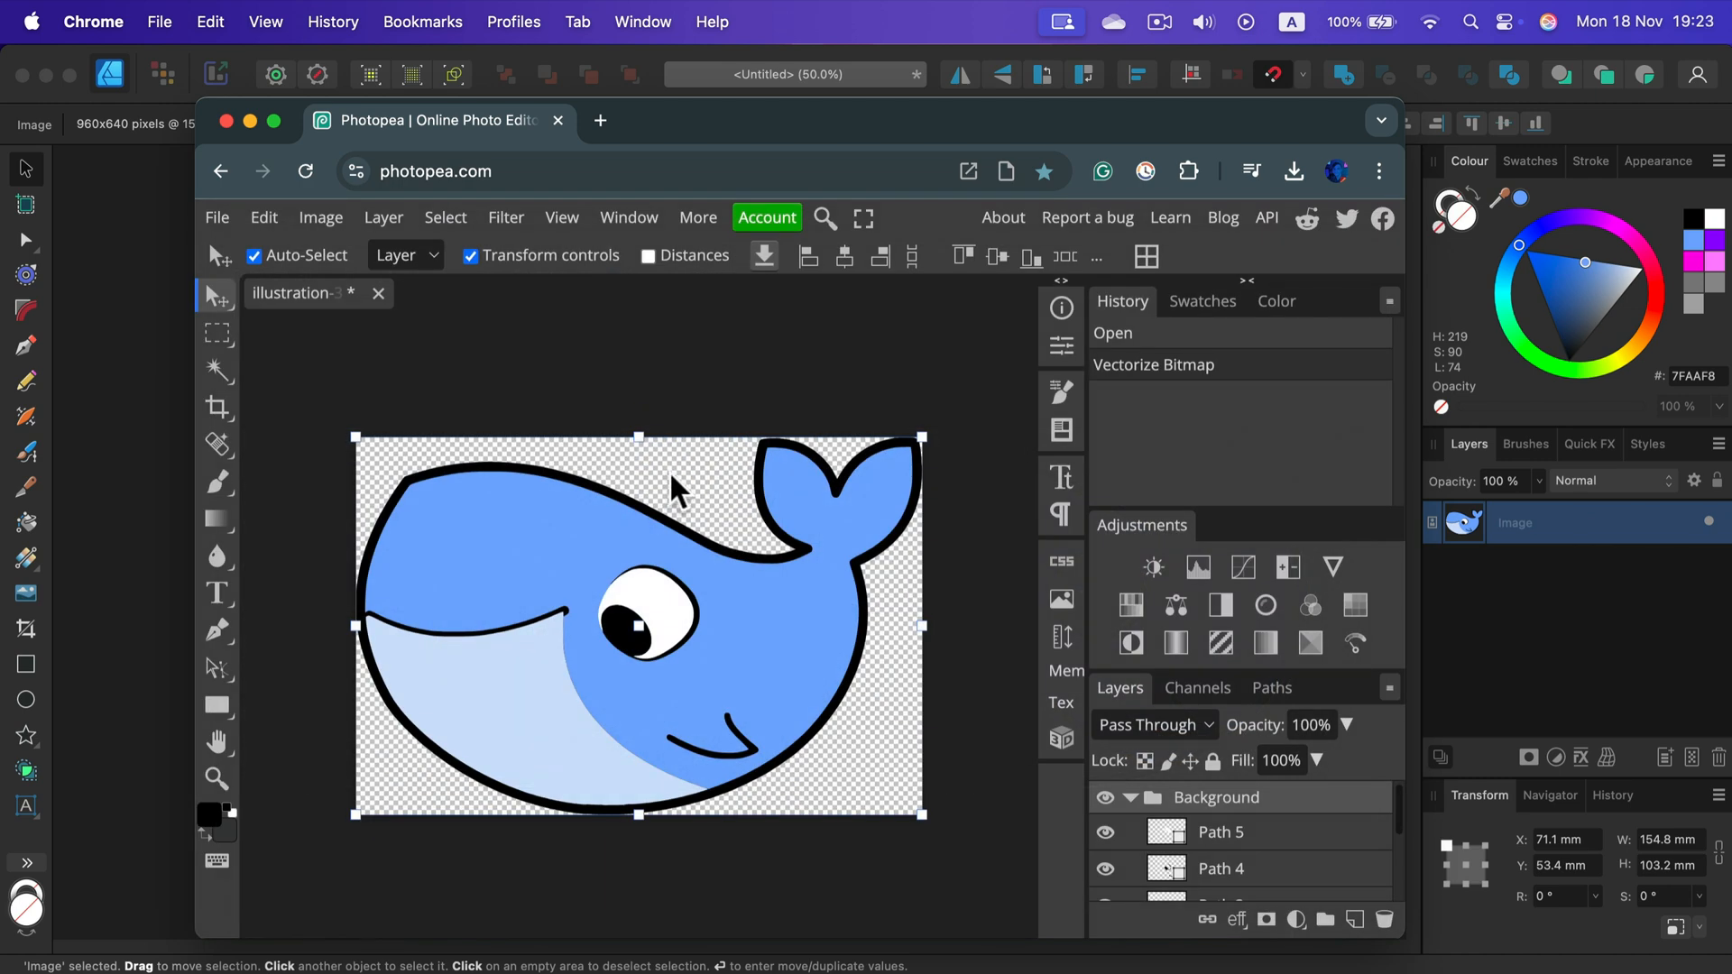
{"action": "left_click", "coordinate": [218, 218]}
{"action": "mouse_move", "coordinate": [262, 562]}
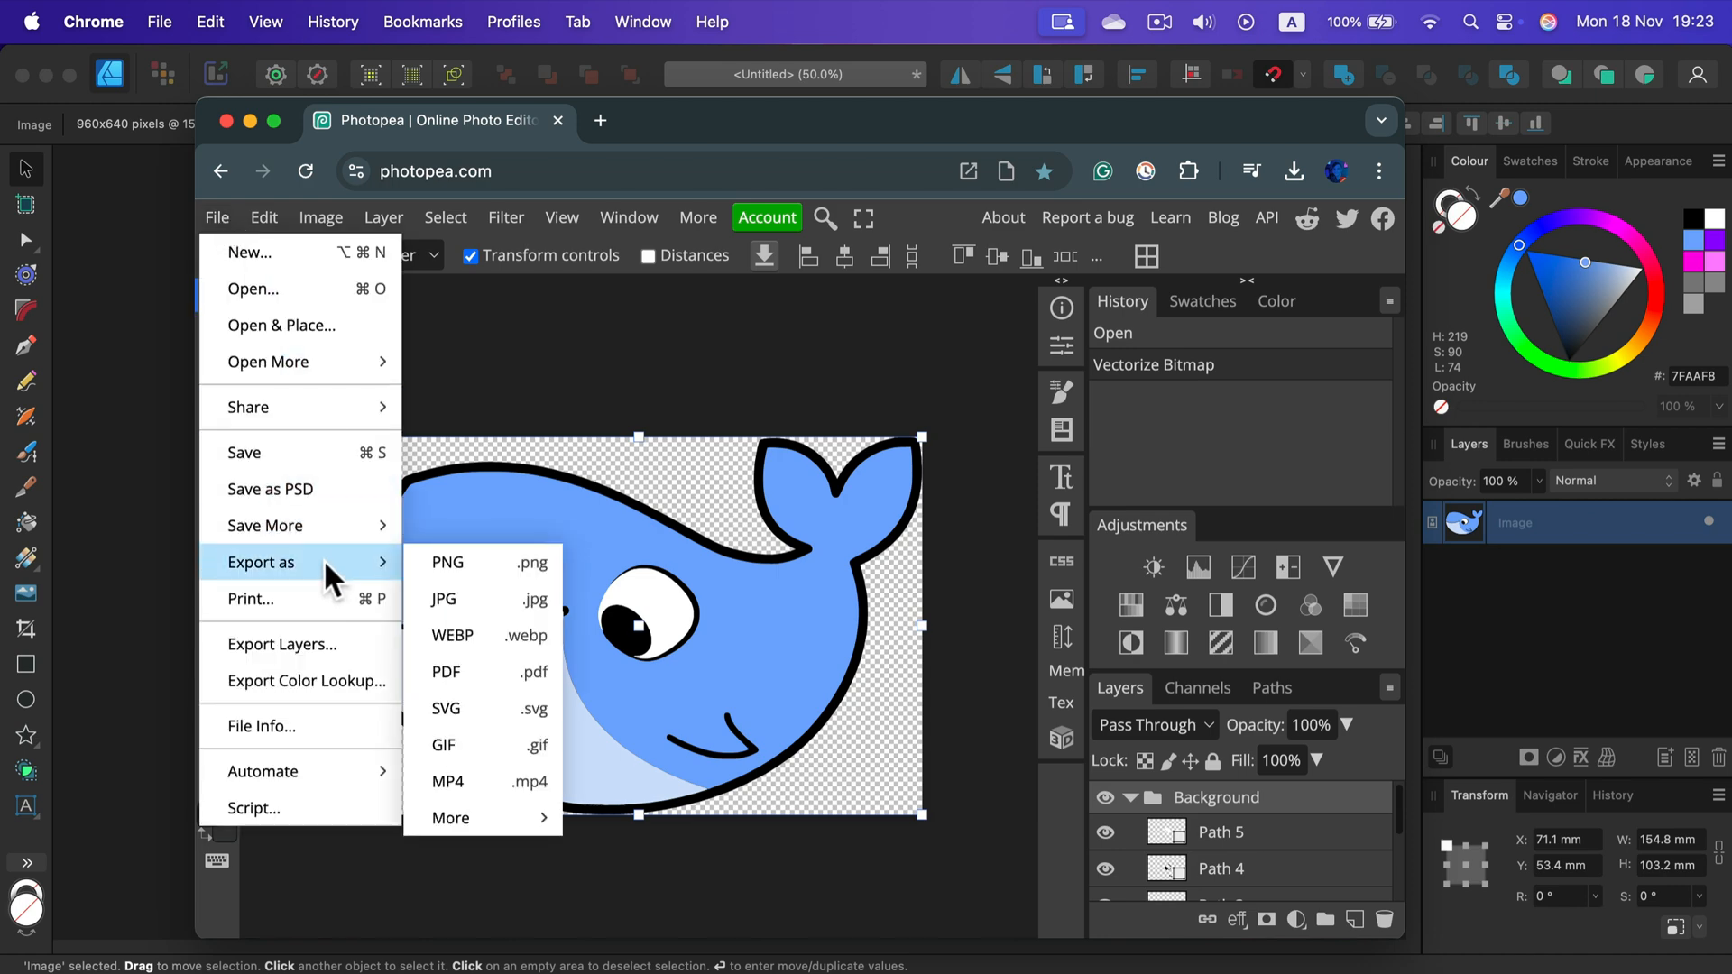
Export the traced whale from Photopea as an SVG download
{"action": "left_click", "coordinate": [473, 710]}
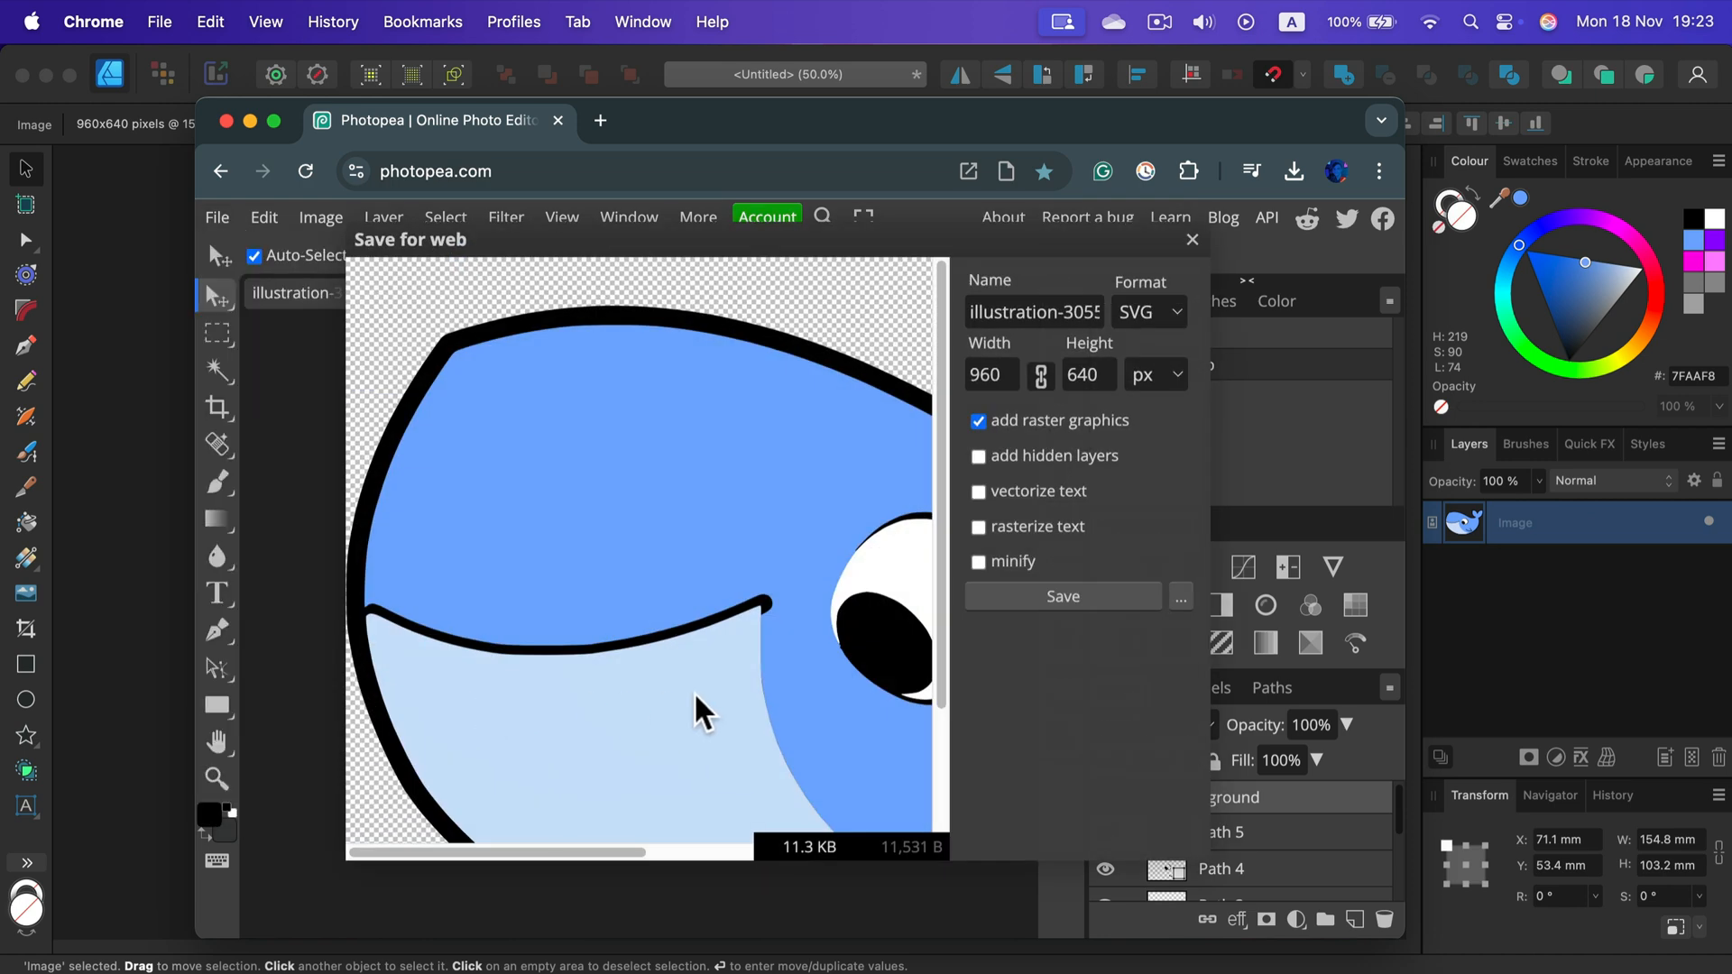
{"action": "left_click", "coordinate": [1063, 596]}
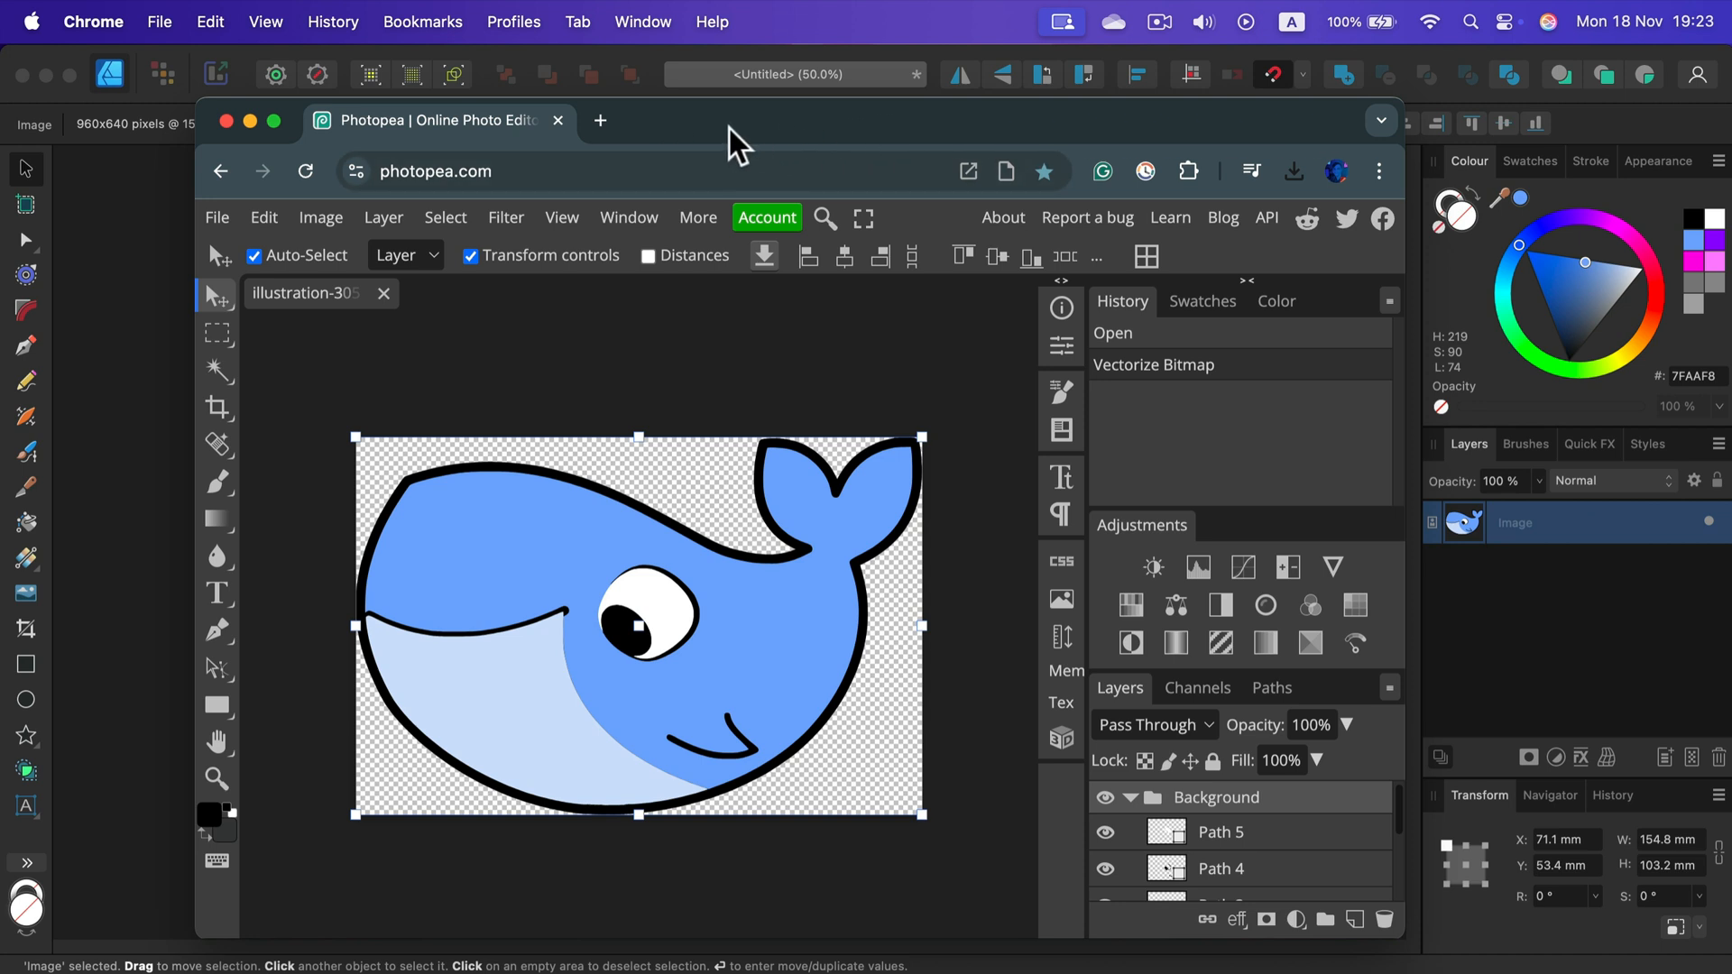
Place the downloaded SVG whale in Affinity, shrink it and set it over the page centre
{"action": "left_click", "coordinate": [170, 217]}
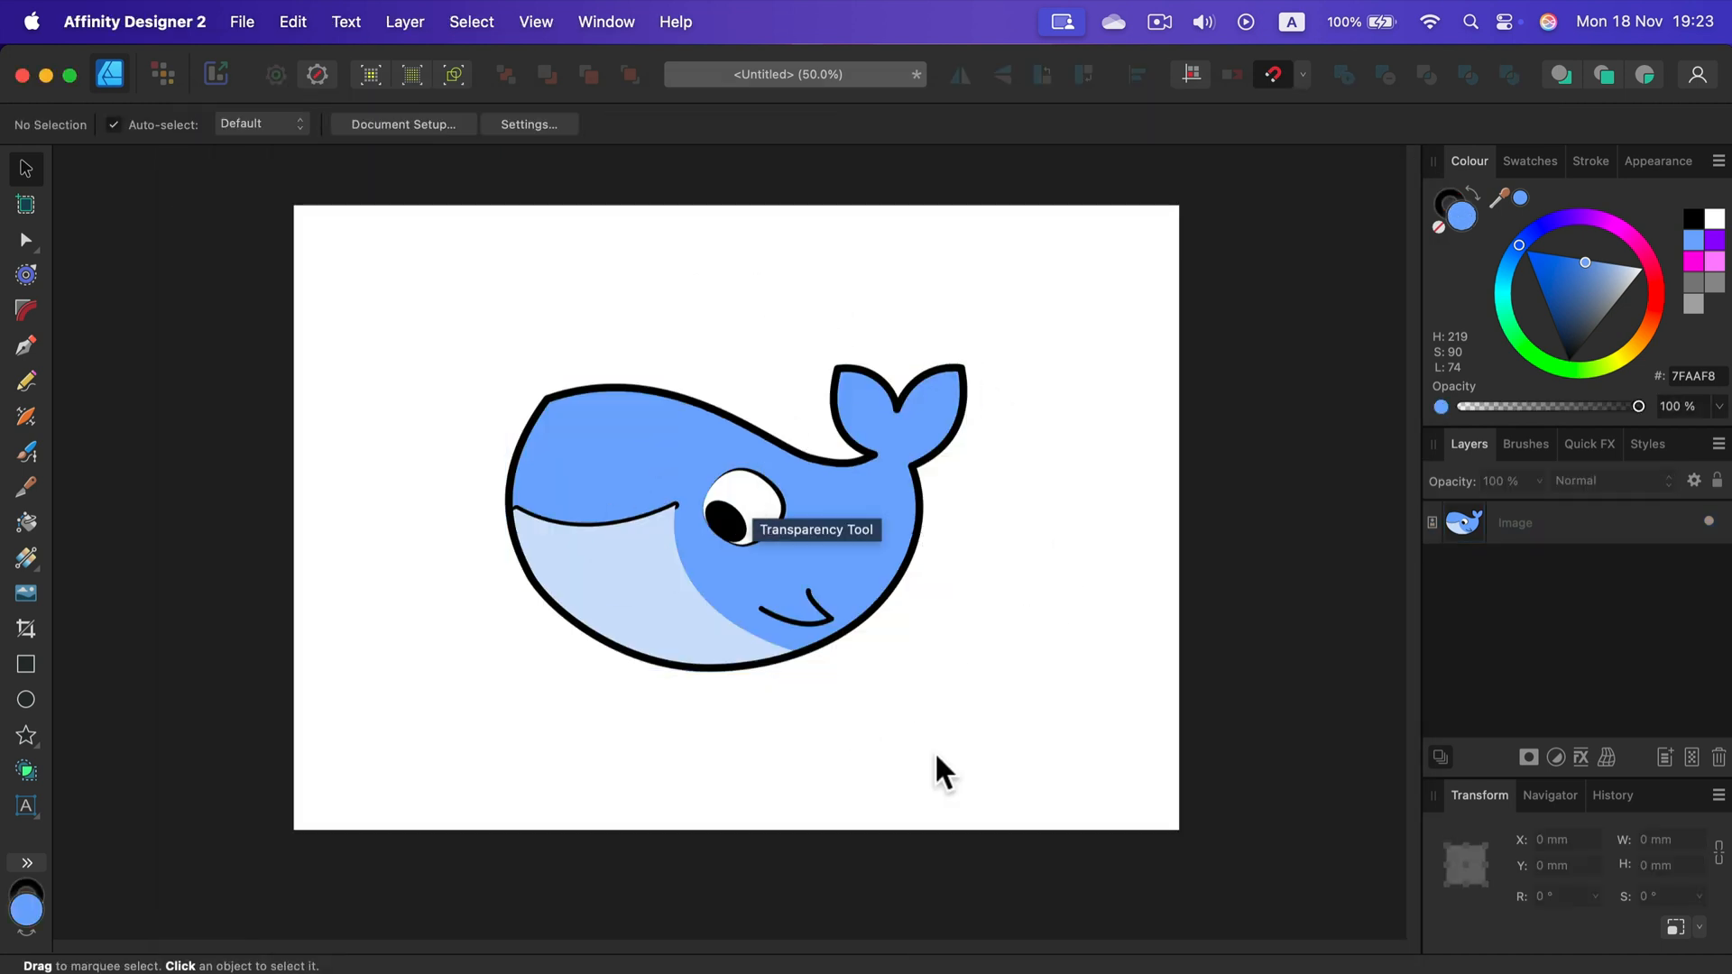
{"action": "key", "text": "super+v"}
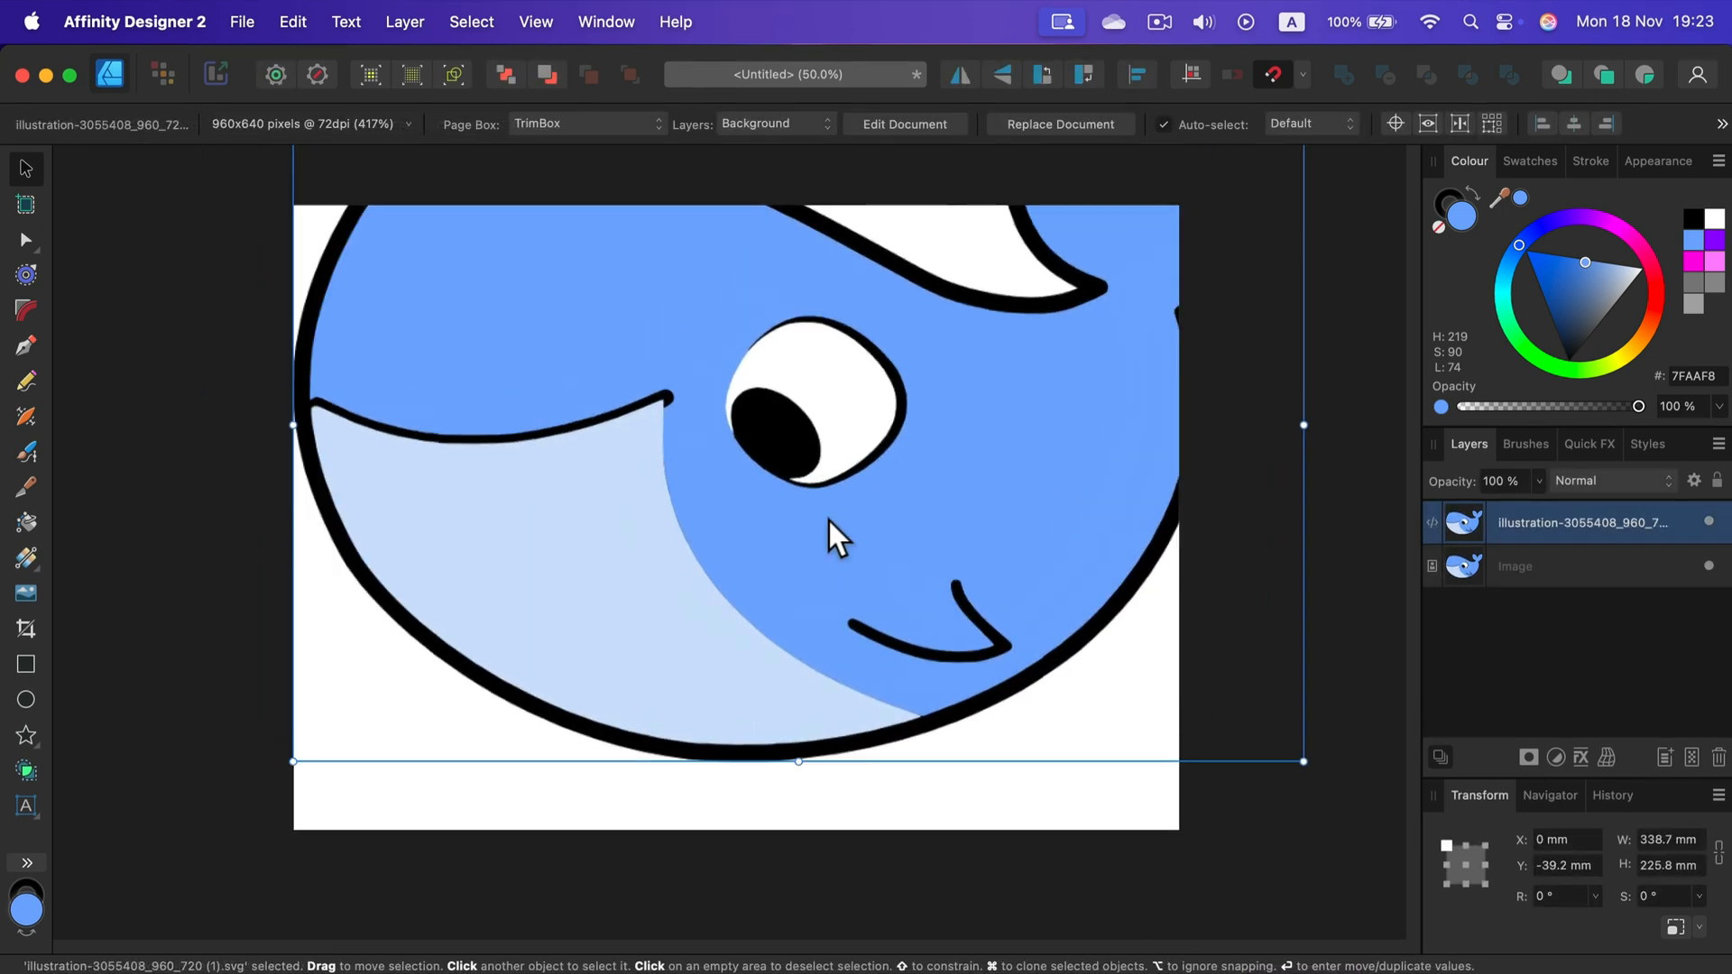
{"action": "left_click_drag", "start_coordinate": [832, 535], "coordinate": [879, 609]}
{"action": "left_click_drag", "start_coordinate": [437, 789], "coordinate": [893, 595]}
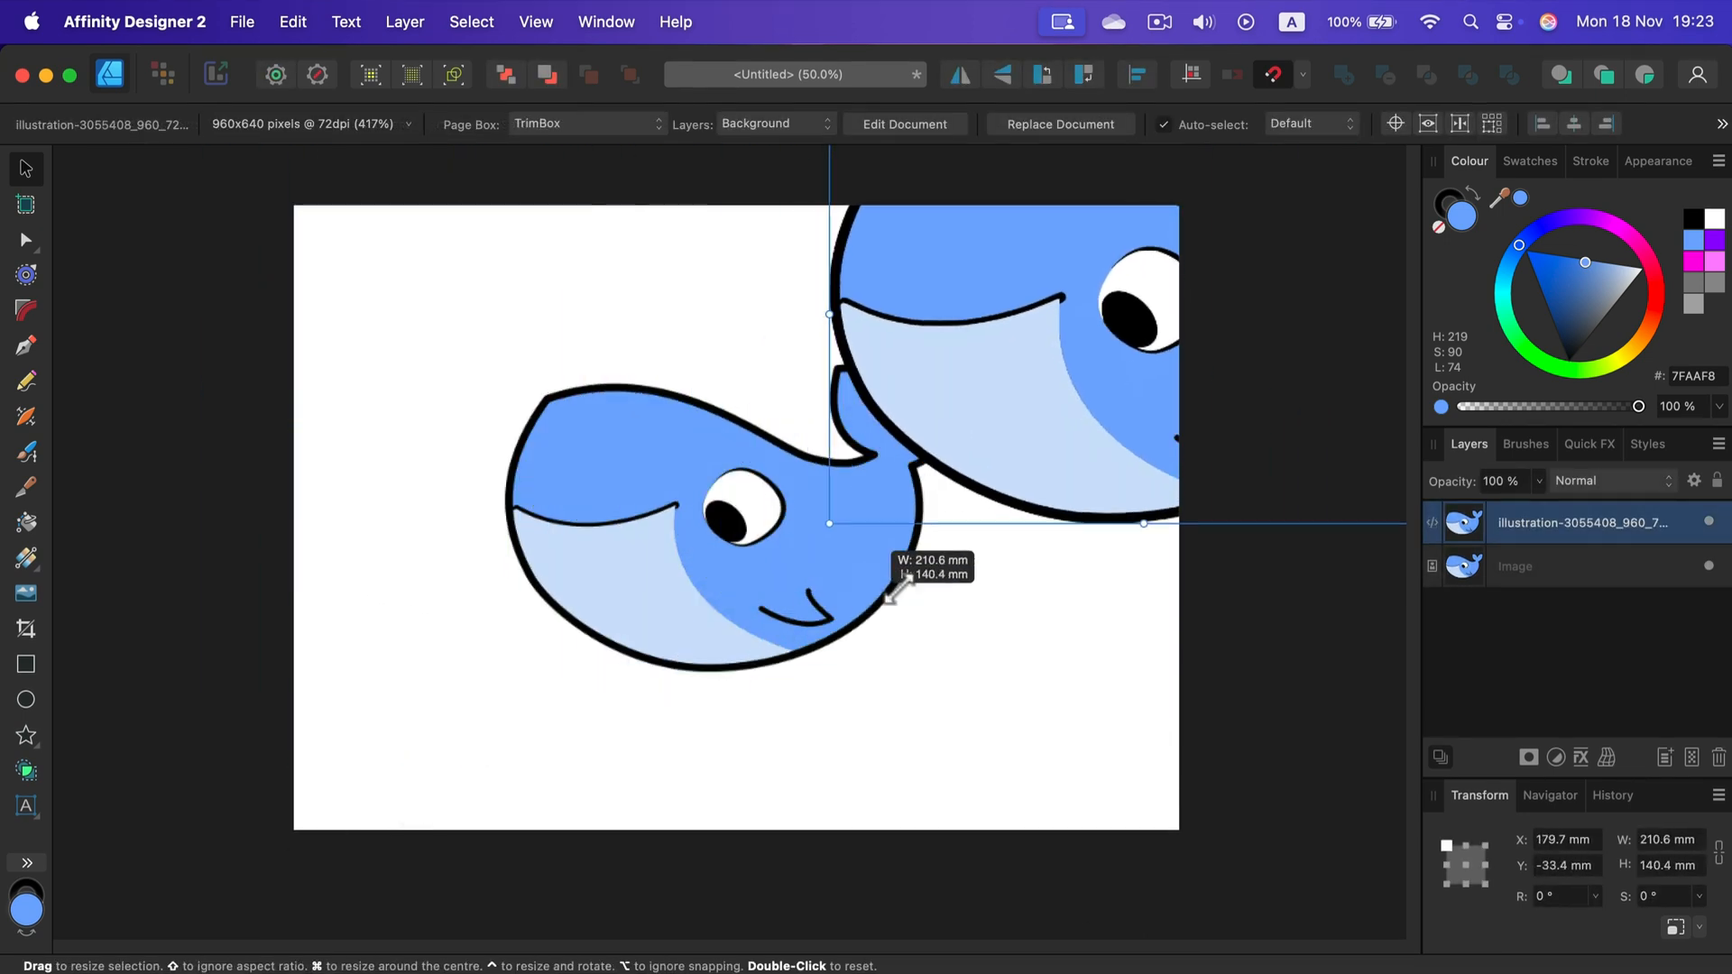
{"action": "left_click_drag", "start_coordinate": [1048, 360], "coordinate": [777, 609]}
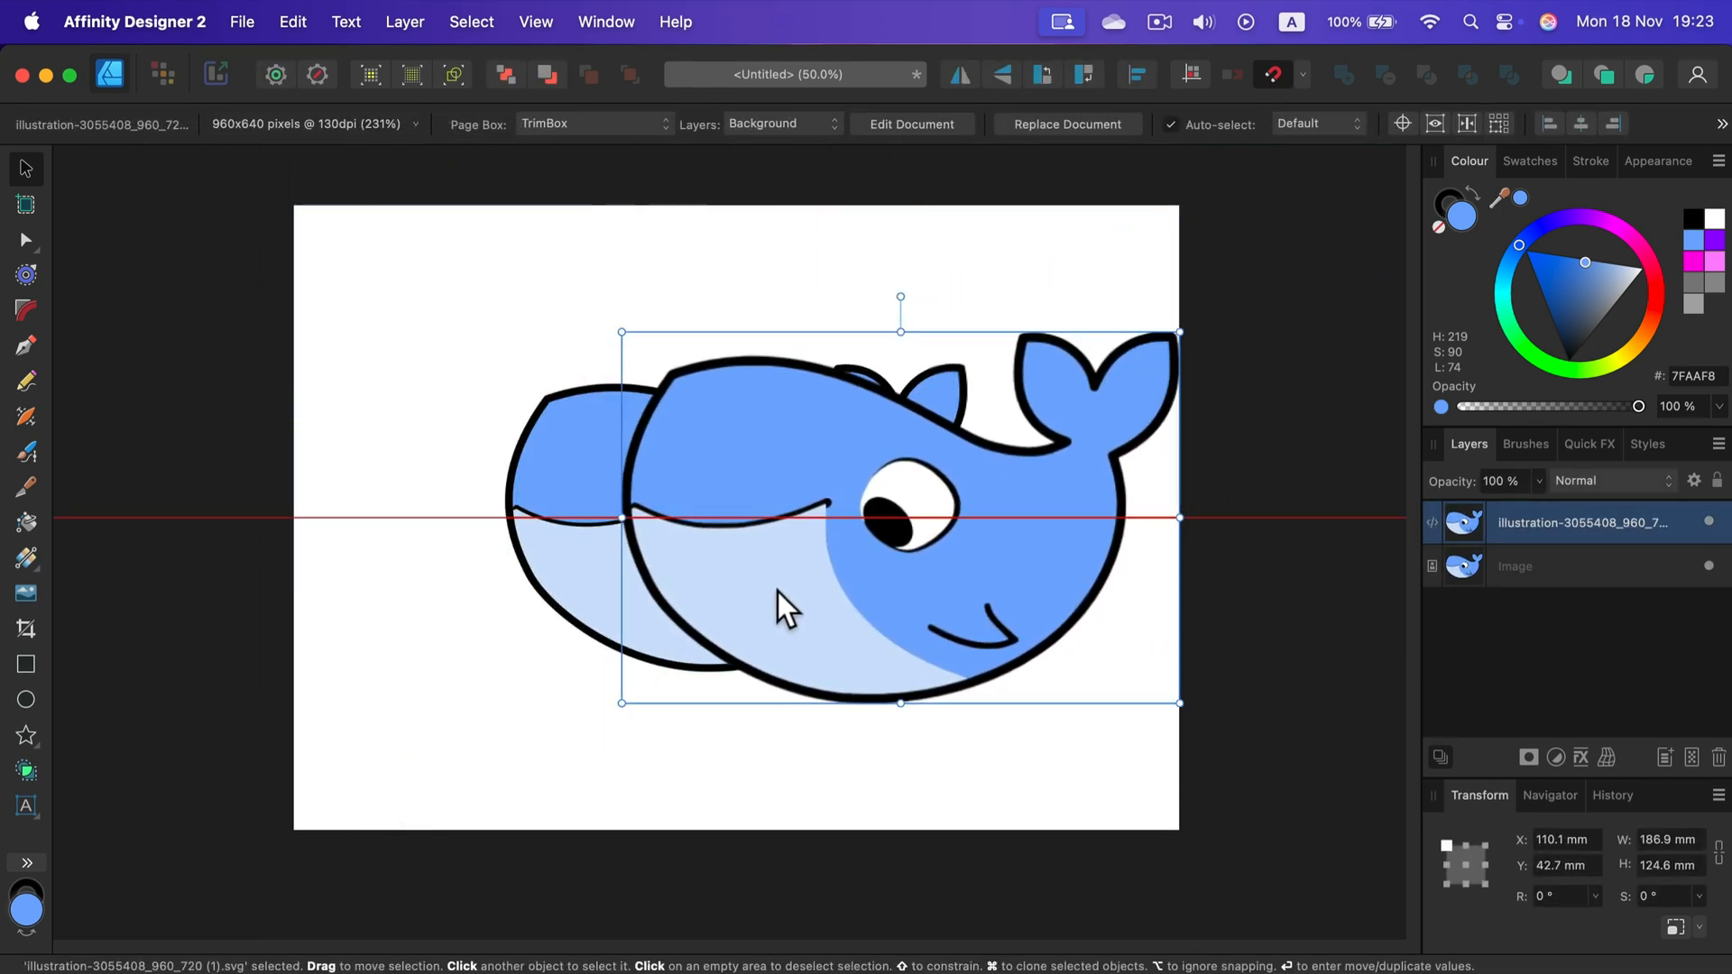
Inspect the SVG's edges zoomed in, delete the original raster whale and centre the SVG
{"action": "key", "text": "super+equal"}
{"action": "key", "text": "super+equal"}
{"action": "key", "text": "super+equal"}
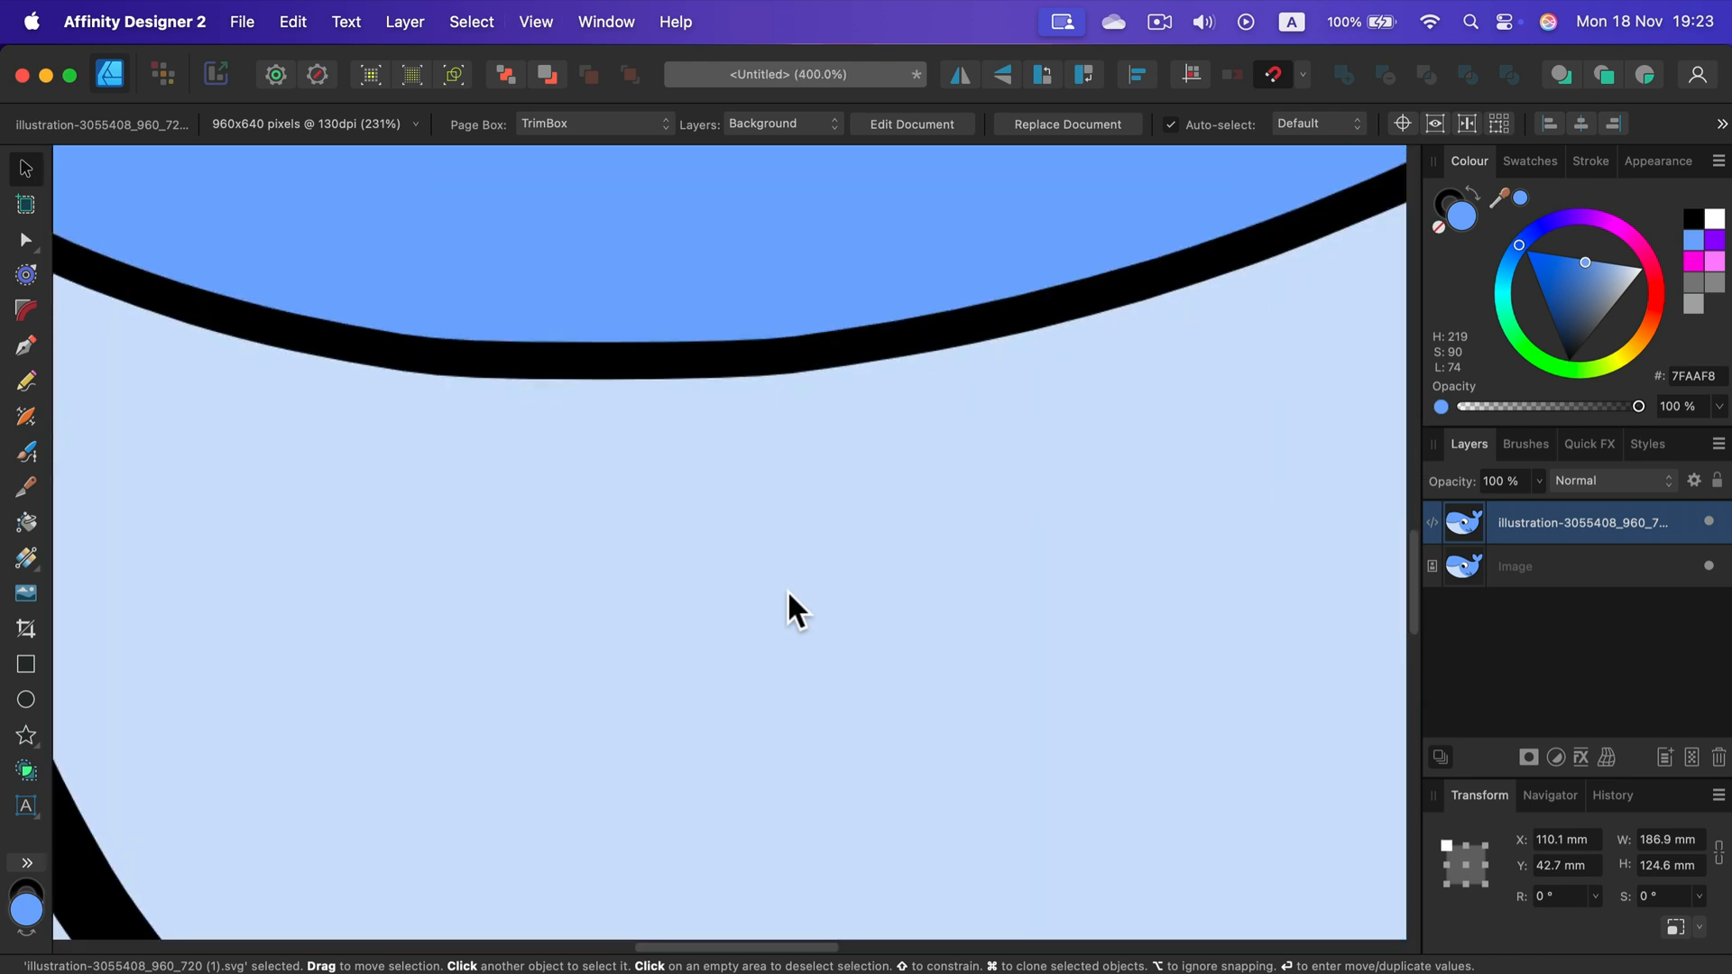
{"action": "mouse_move", "coordinate": [588, 599]}
{"action": "left_mouse_down"}
{"action": "mouse_move", "coordinate": [851, 599]}
{"action": "mouse_move", "coordinate": [1089, 358]}
{"action": "mouse_move", "coordinate": [1041, 477]}
{"action": "mouse_move", "coordinate": [1157, 545]}
{"action": "mouse_move", "coordinate": [696, 536]}
{"action": "left_mouse_up"}
{"action": "key", "text": "super+equal"}
{"action": "key", "text": "super+equal"}
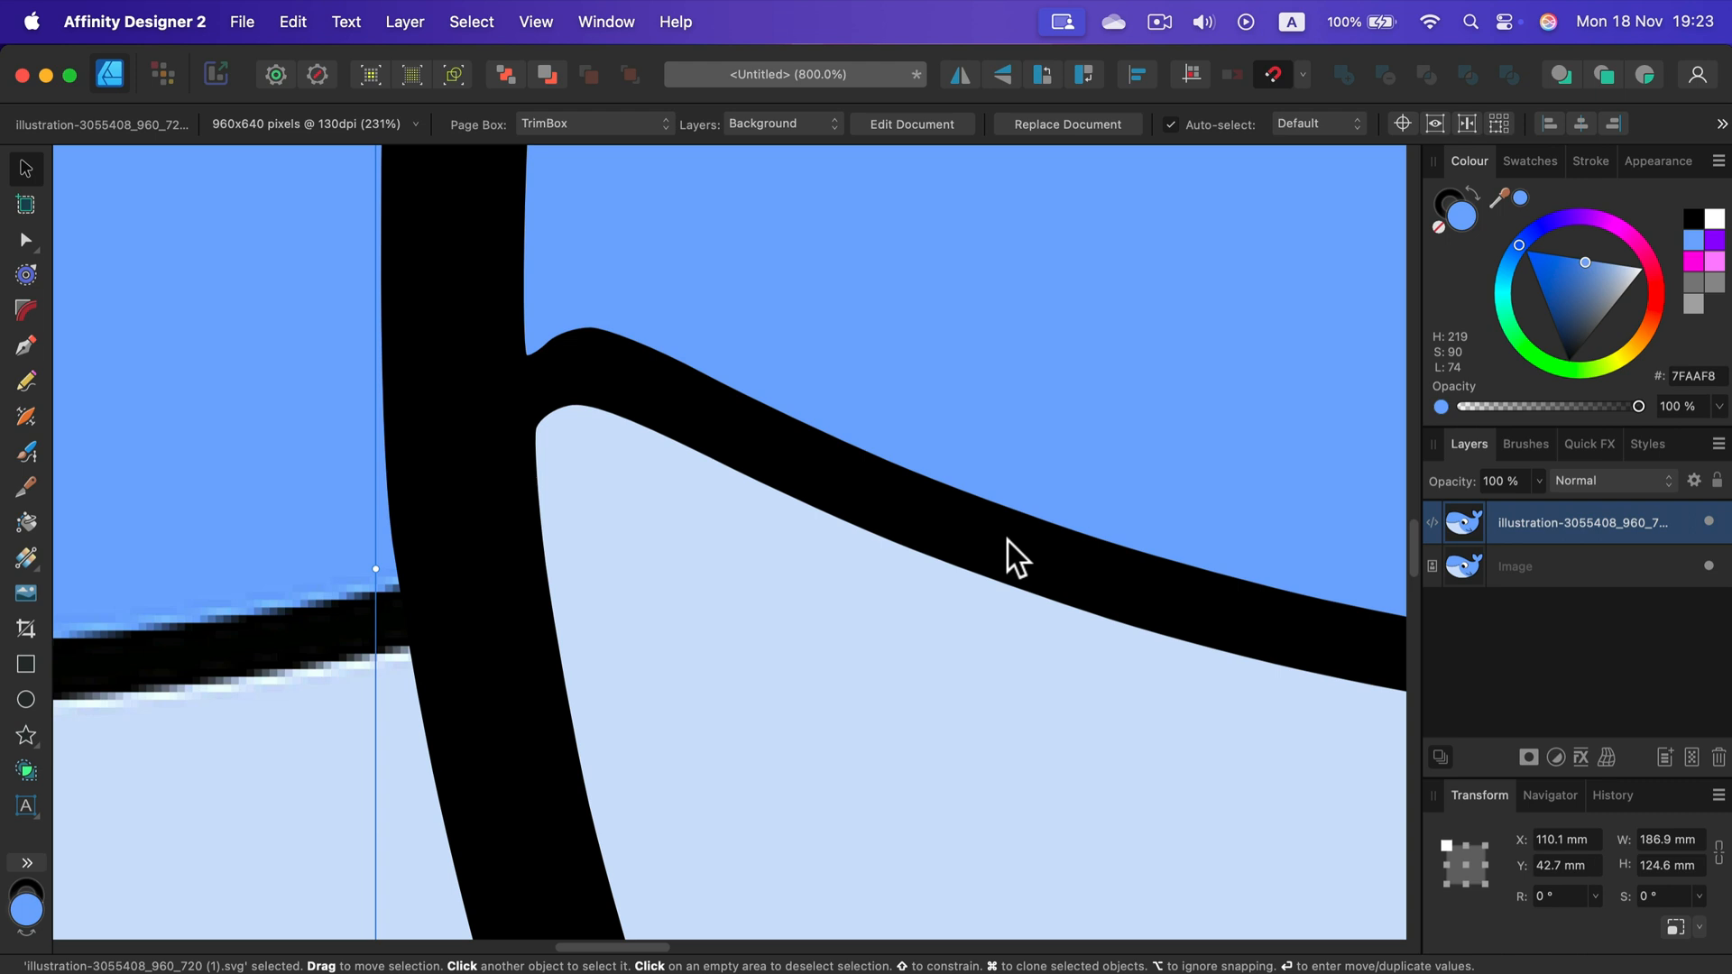
{"action": "scroll", "coordinate": [1009, 540], "scroll_direction": "down", "scroll_amount": 5}
{"action": "scroll", "coordinate": [1009, 540], "scroll_direction": "down", "scroll_amount": 5}
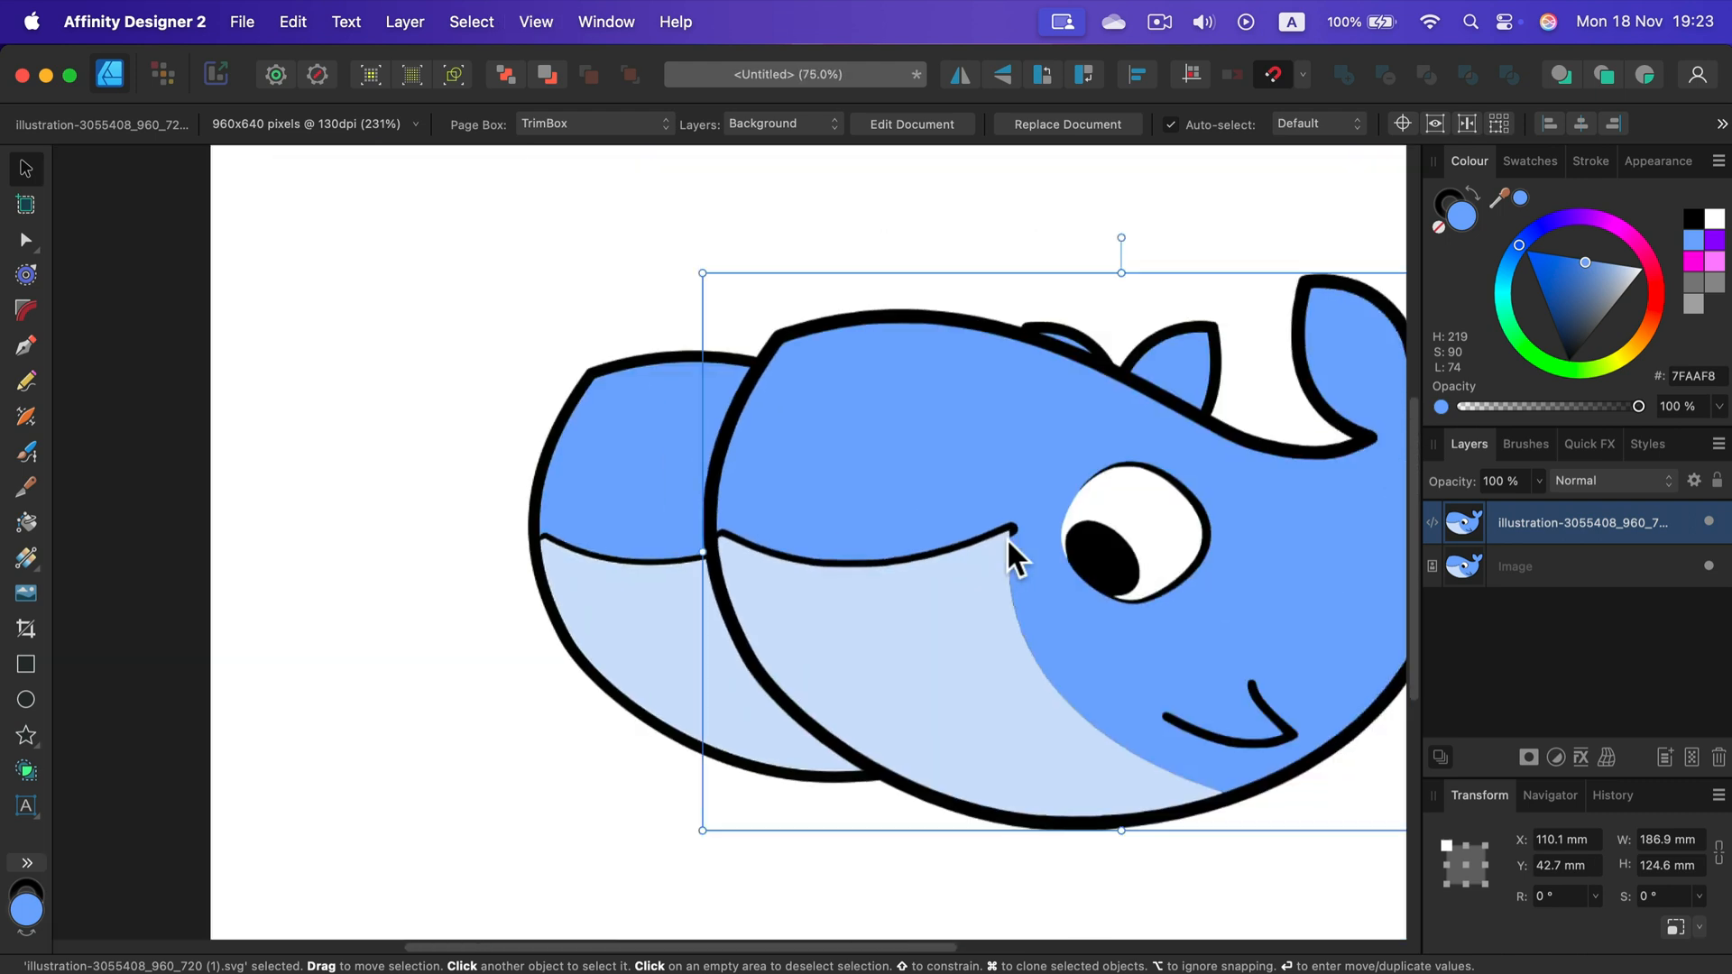
{"action": "left_click", "coordinate": [600, 465]}
{"action": "key", "text": "BackSpace"}
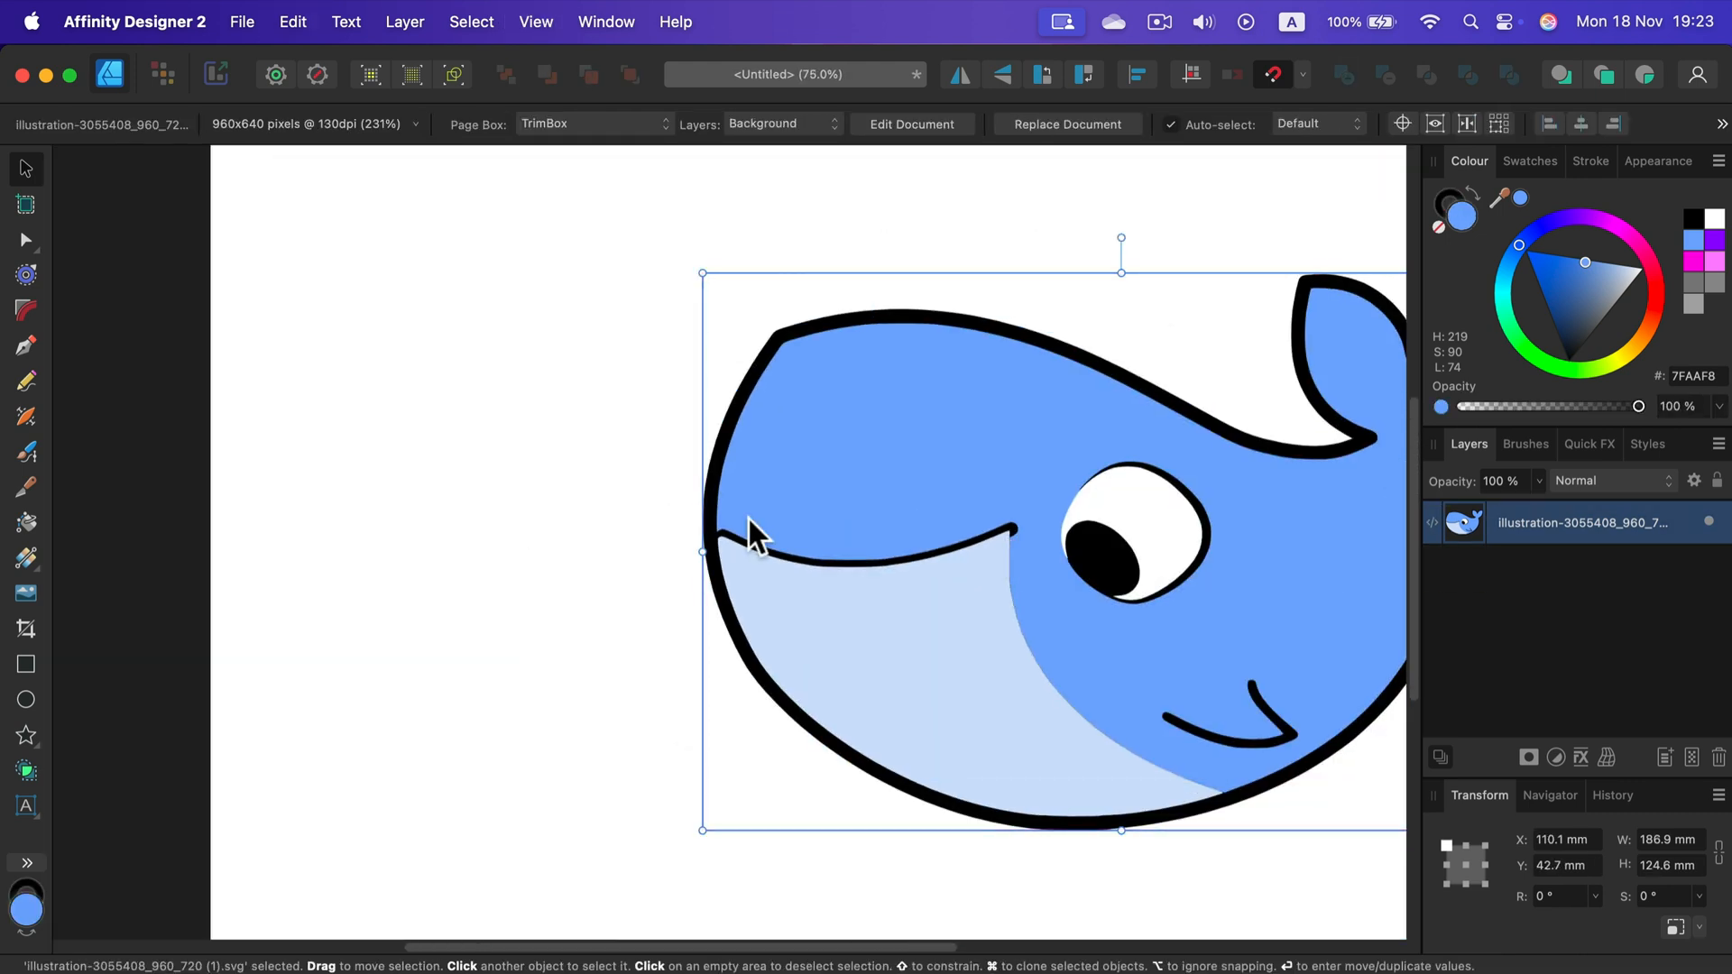
{"action": "left_click_drag", "start_coordinate": [752, 535], "coordinate": [751, 438]}
Inside the embedded SVG, make the whale's main body path pink
{"action": "double_click", "coordinate": [751, 438]}
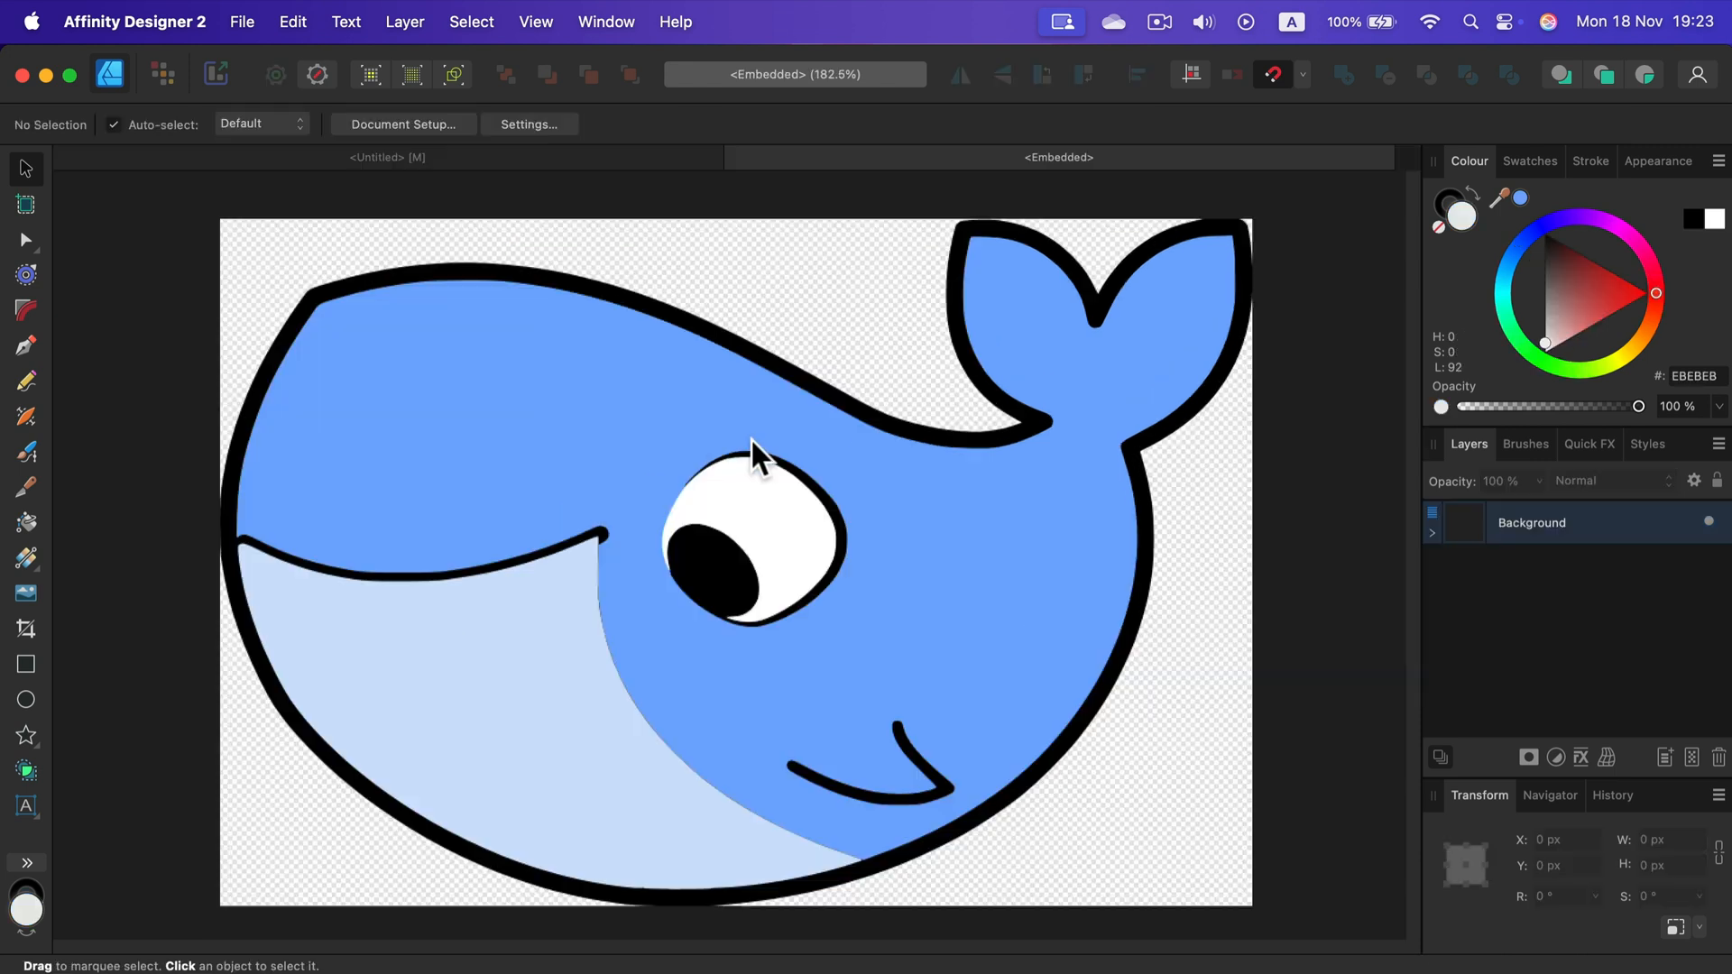
{"action": "left_click", "coordinate": [1433, 532]}
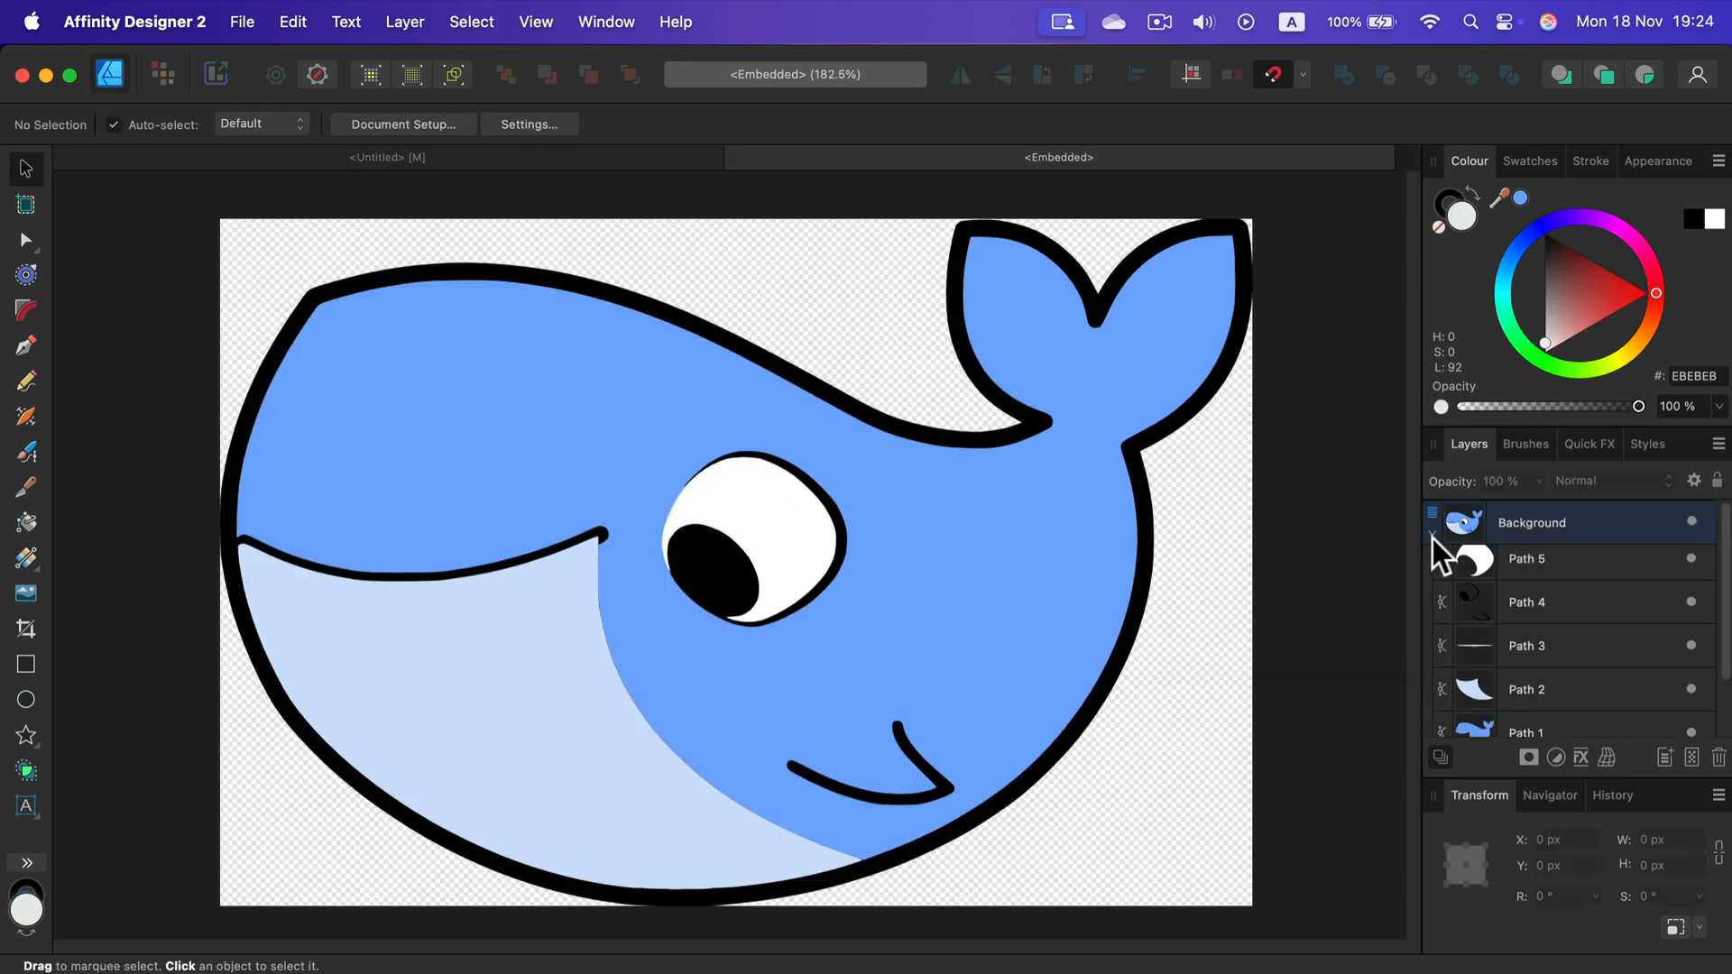
{"action": "left_click", "coordinate": [1561, 607]}
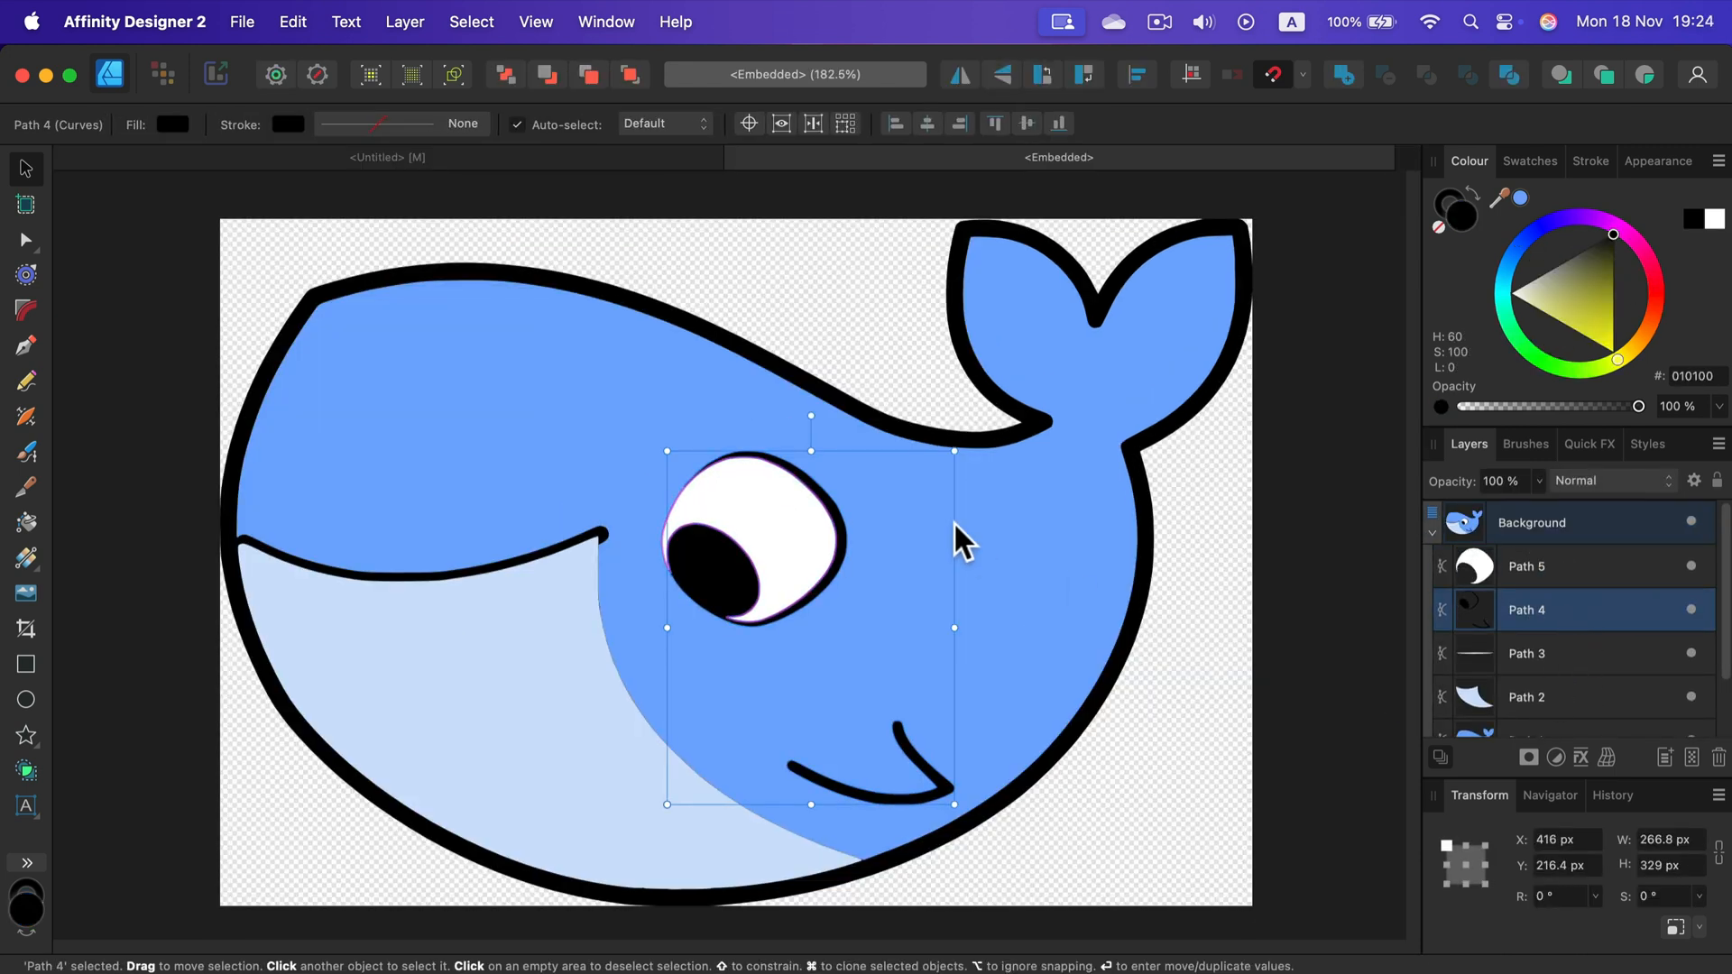
{"action": "left_click", "coordinate": [1034, 521]}
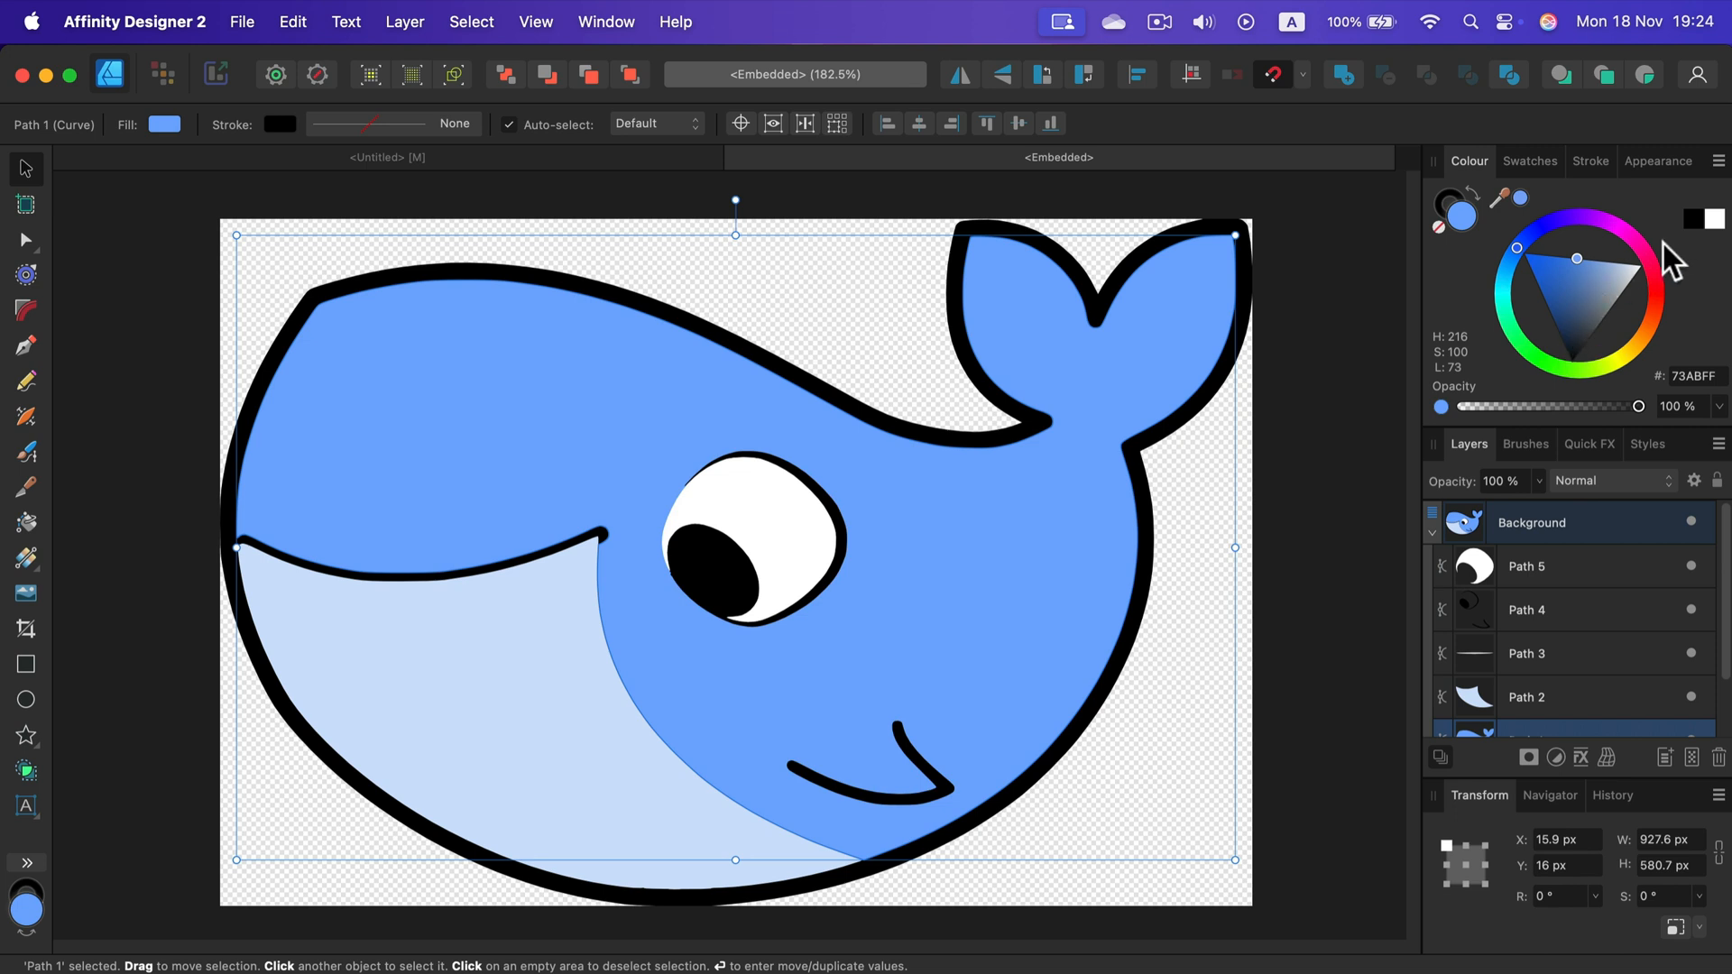
{"action": "left_click", "coordinate": [1635, 242]}
Colour the belly path with the sampled body pink, then lighten it
{"action": "left_click", "coordinate": [560, 652]}
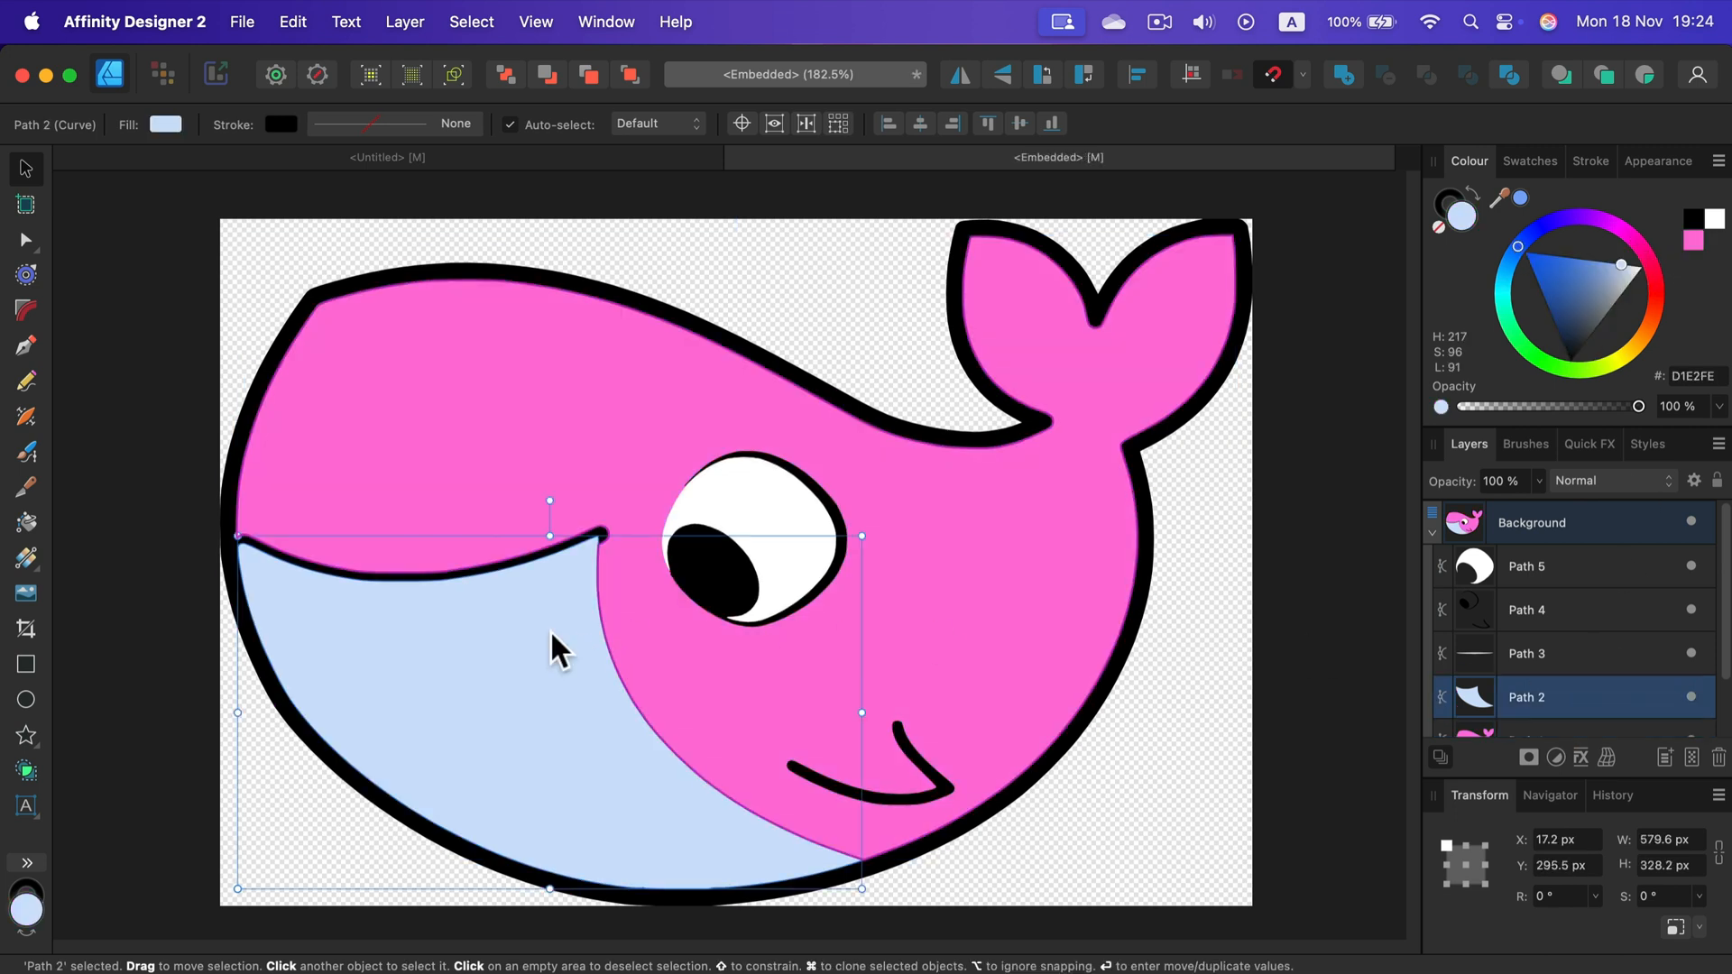
{"action": "left_click", "coordinate": [1500, 199]}
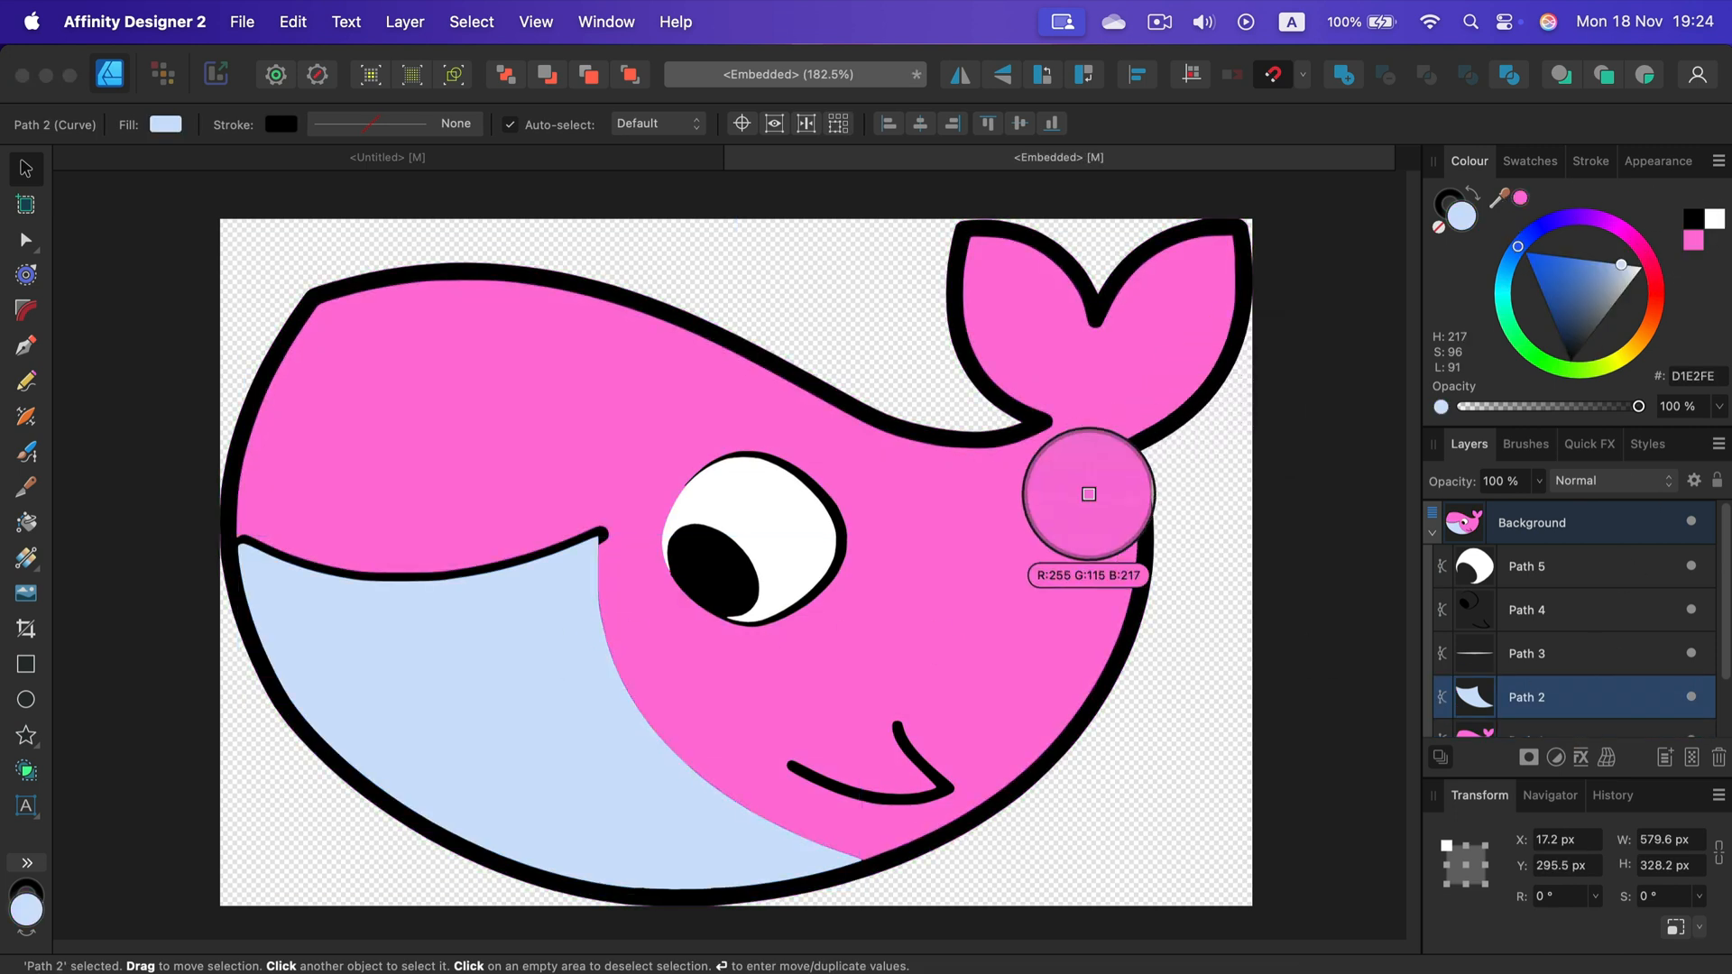
{"action": "left_click_drag", "start_coordinate": [1214, 406], "coordinate": [1082, 501]}
{"action": "left_click", "coordinate": [1520, 200]}
{"action": "left_click_drag", "start_coordinate": [1611, 298], "coordinate": [1602, 336]}
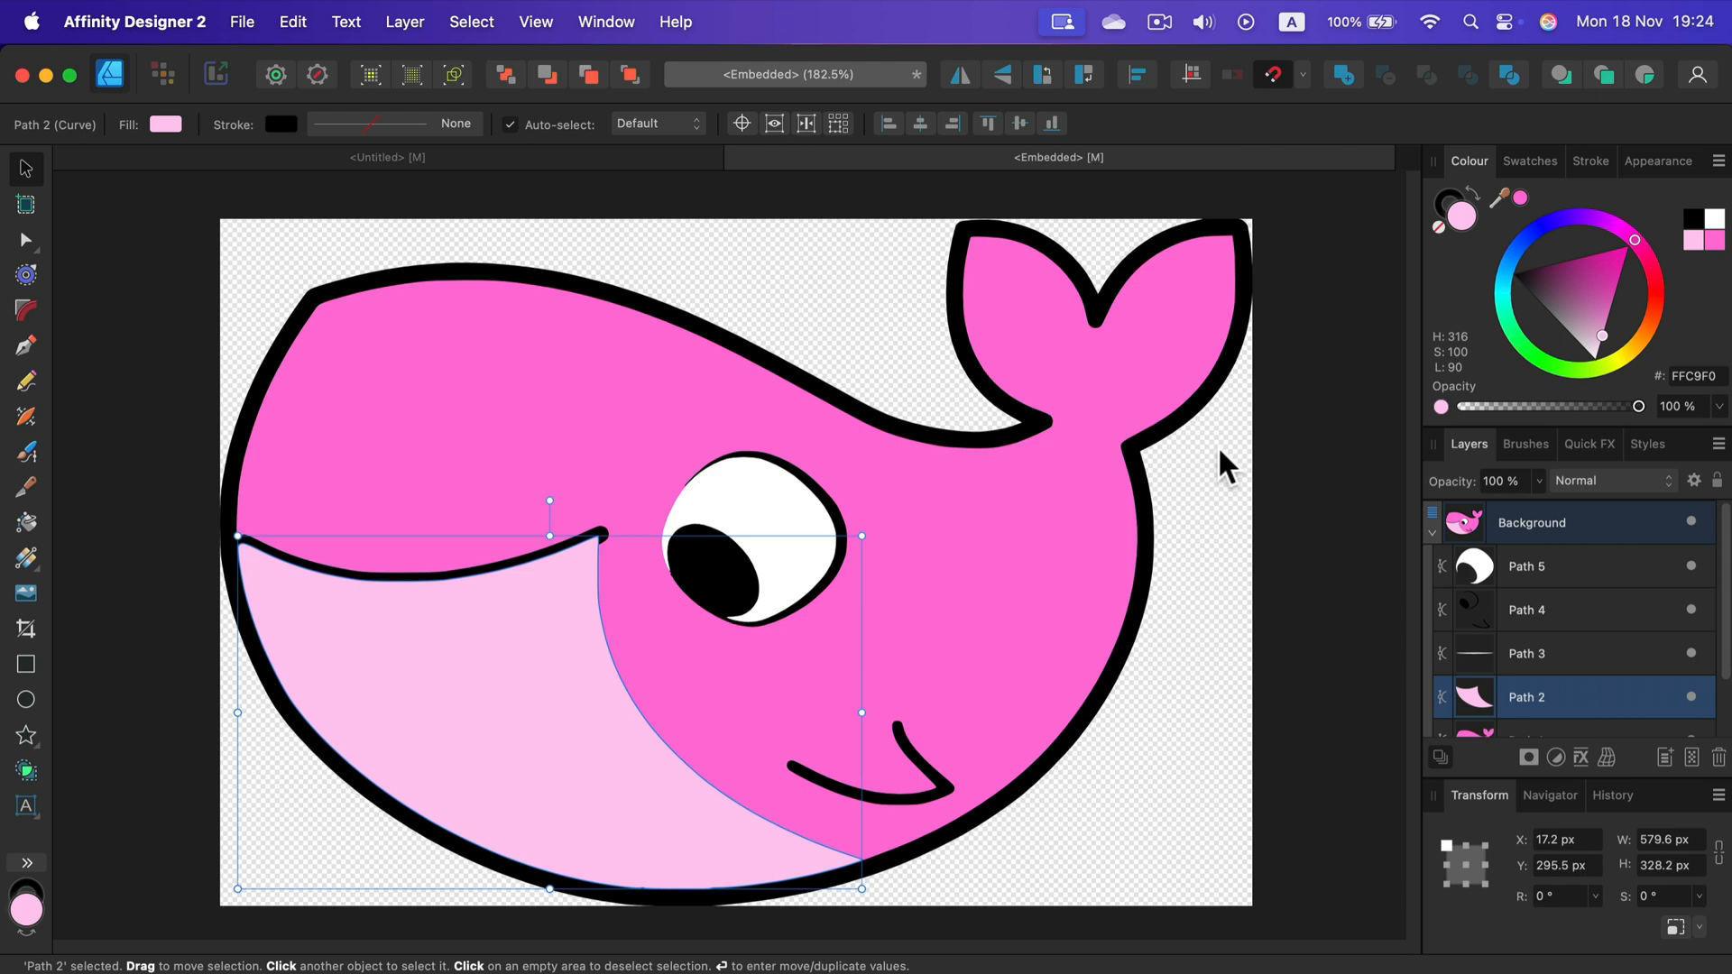
Switch back to the <Untitled> main document and deselect the pink whale
{"action": "left_click", "coordinate": [647, 165]}
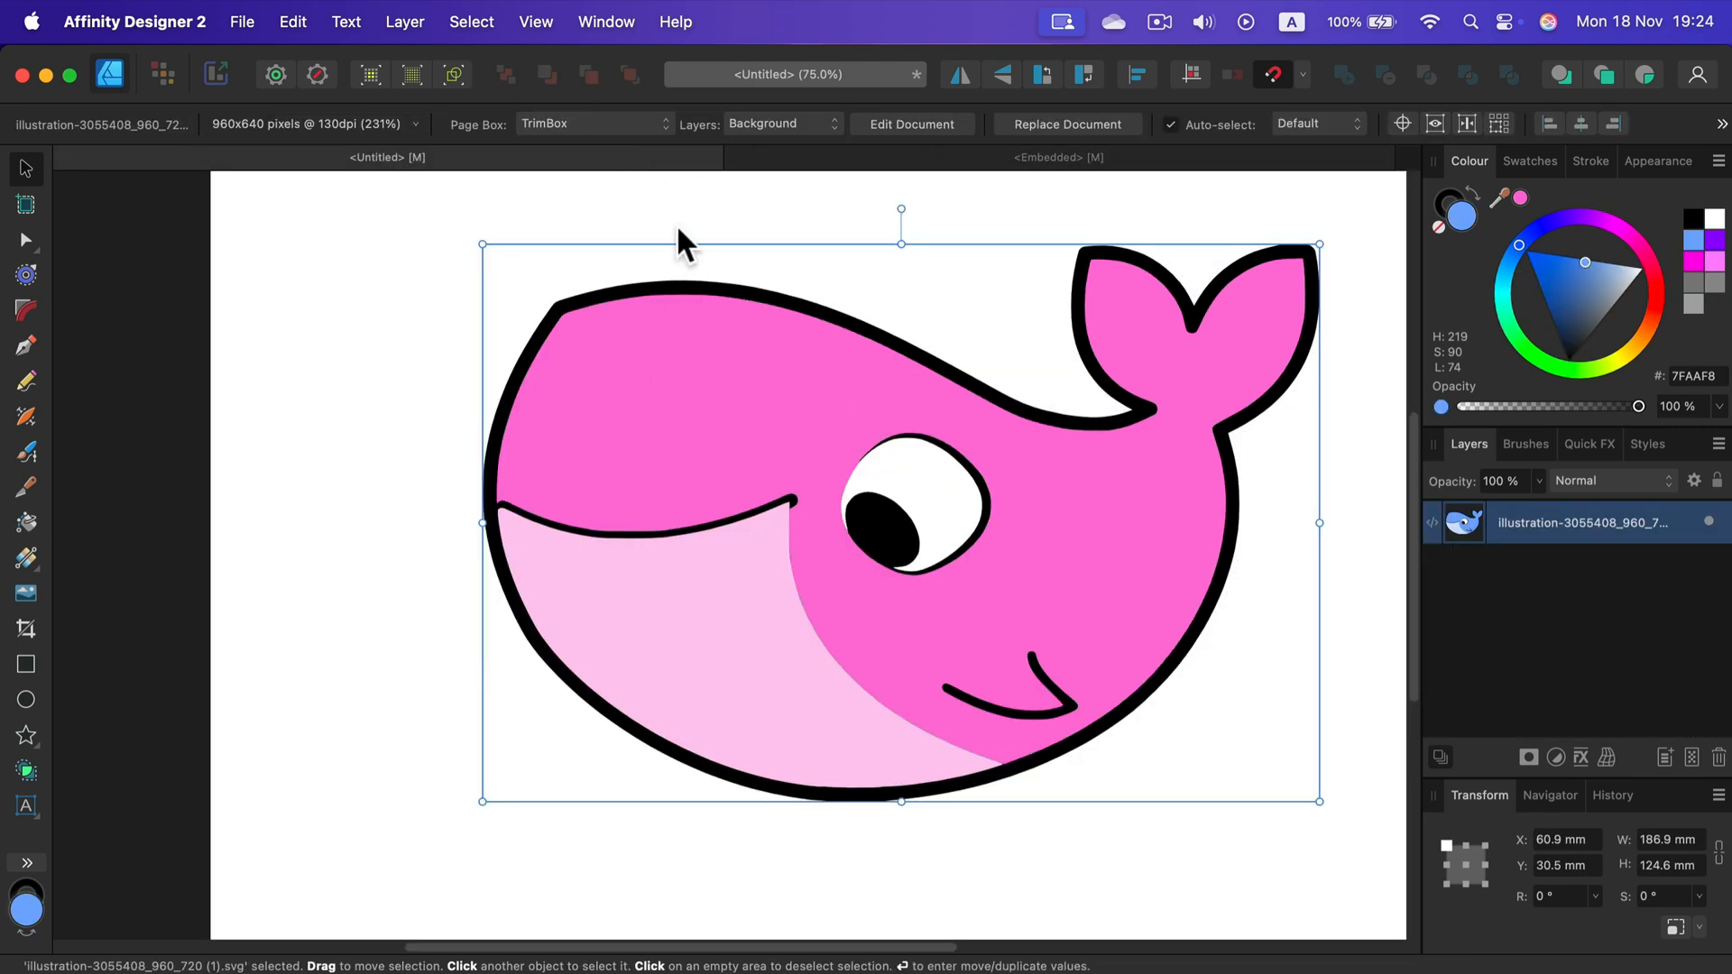
{"action": "left_click", "coordinate": [453, 244]}
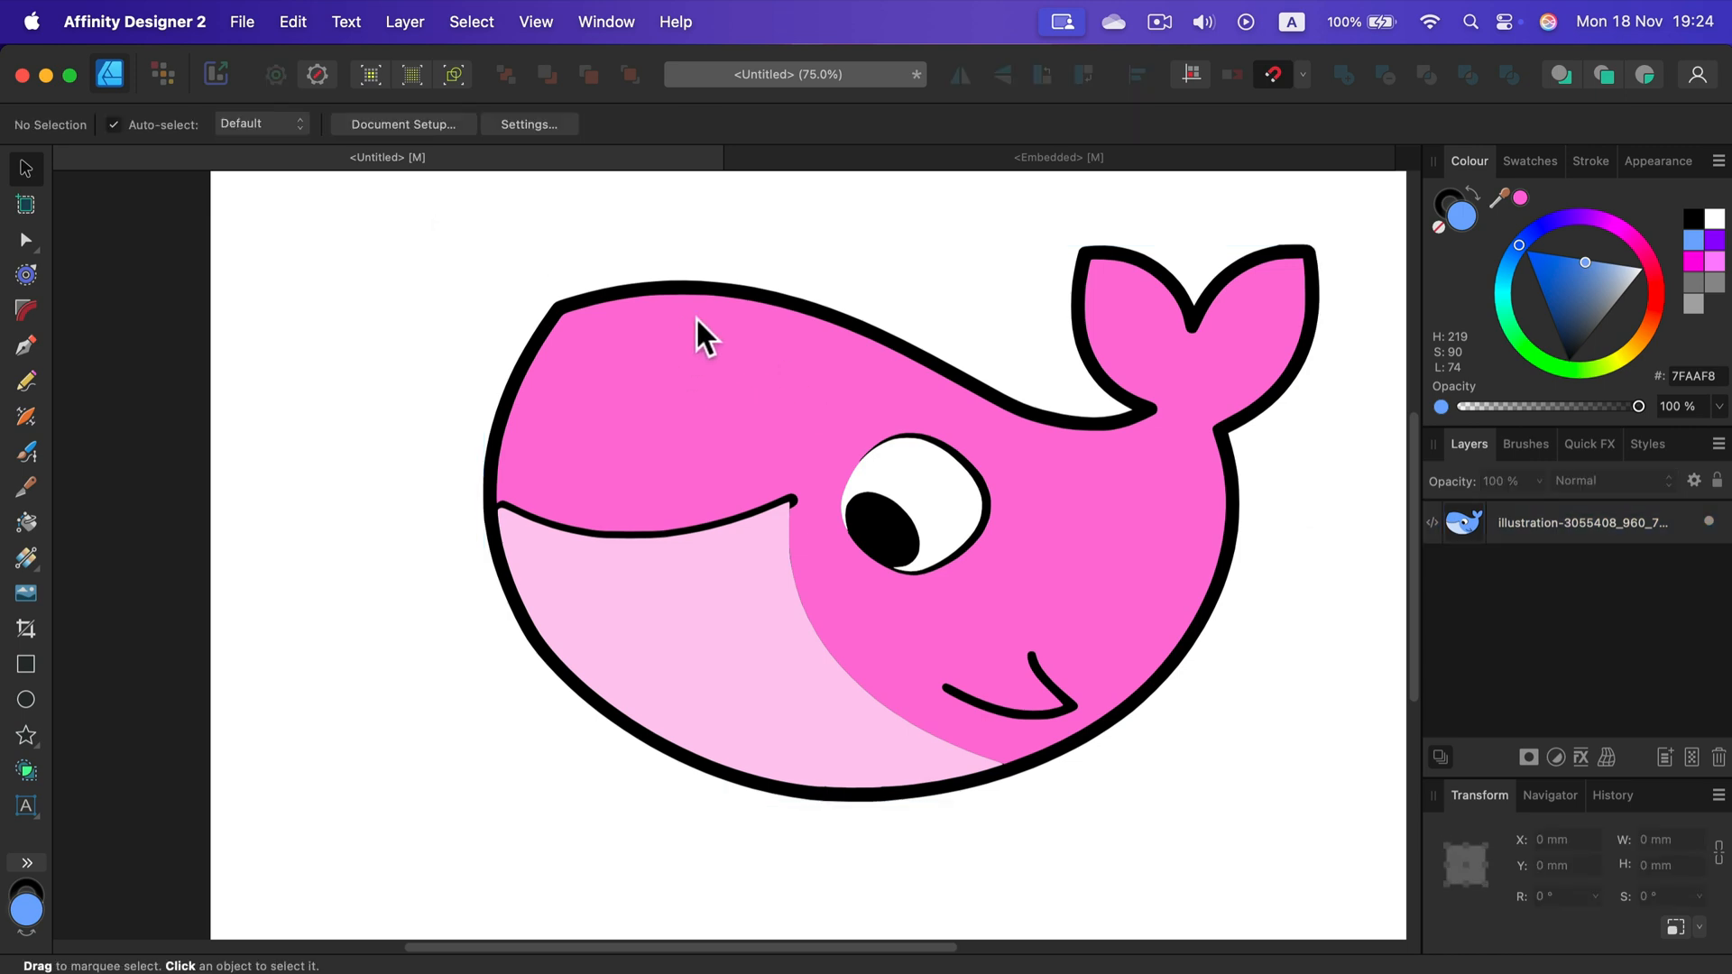